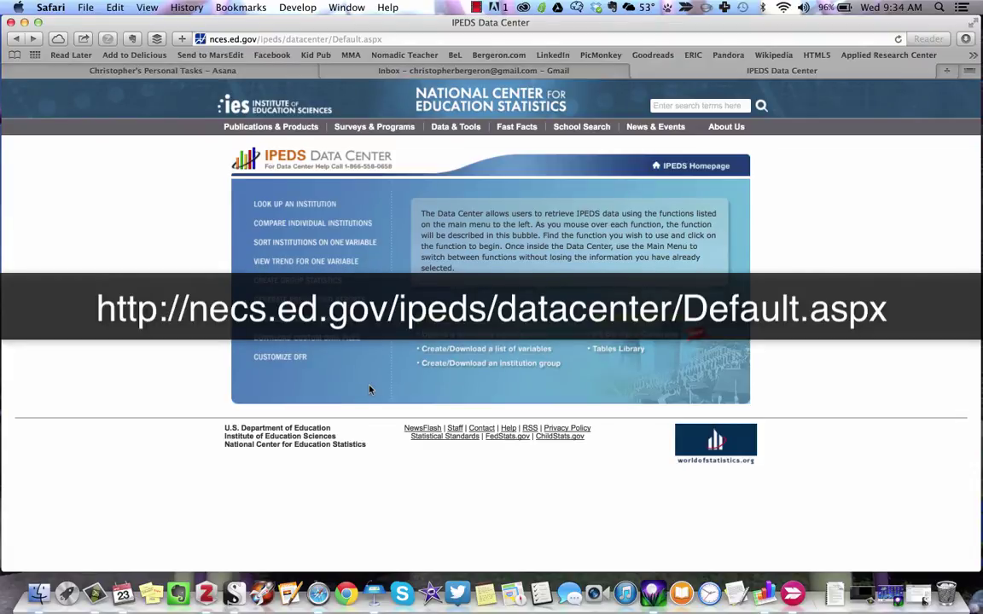
# Step: Start a custom data file download from the provisional release data and choose to select institutions by browsing variables
pyautogui.moveTo(341, 342)
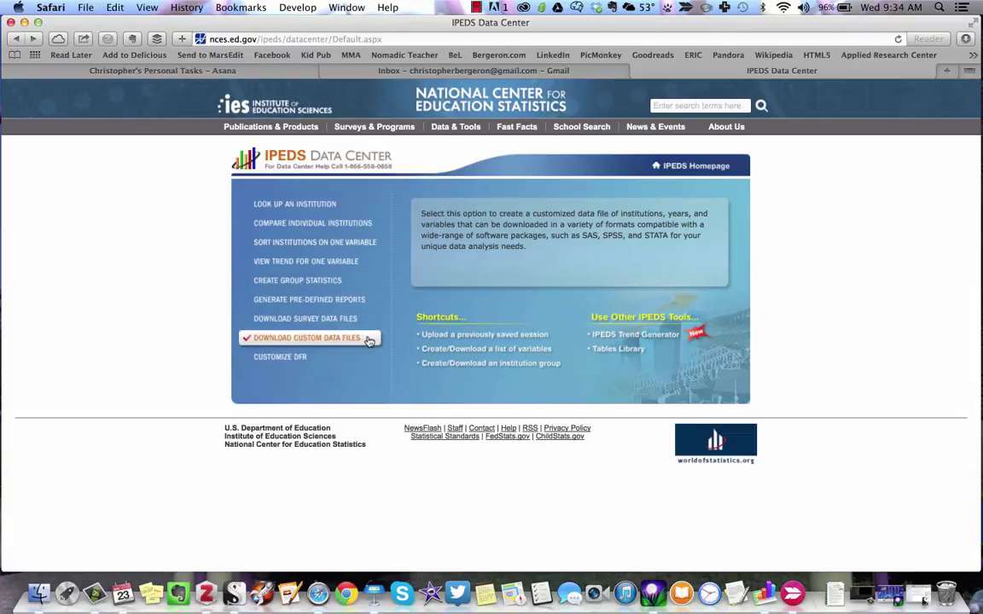
pyautogui.click(368, 341)
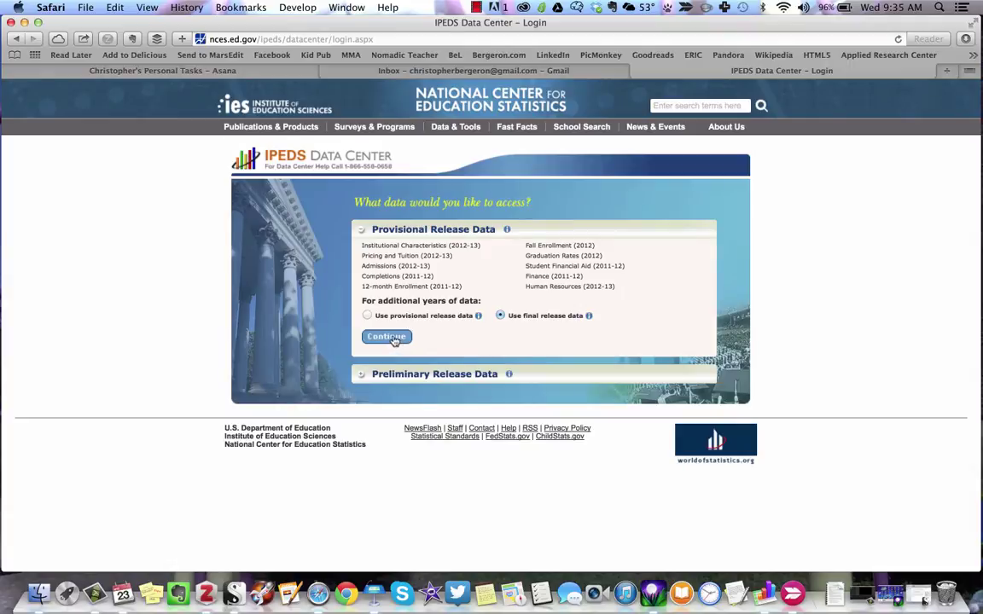
pyautogui.click(388, 338)
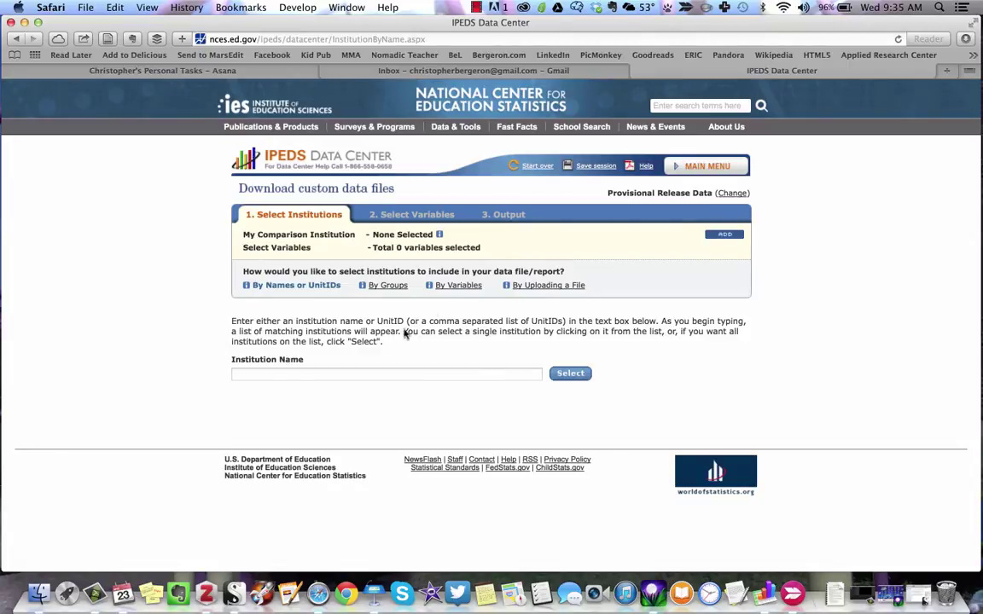
pyautogui.click(454, 286)
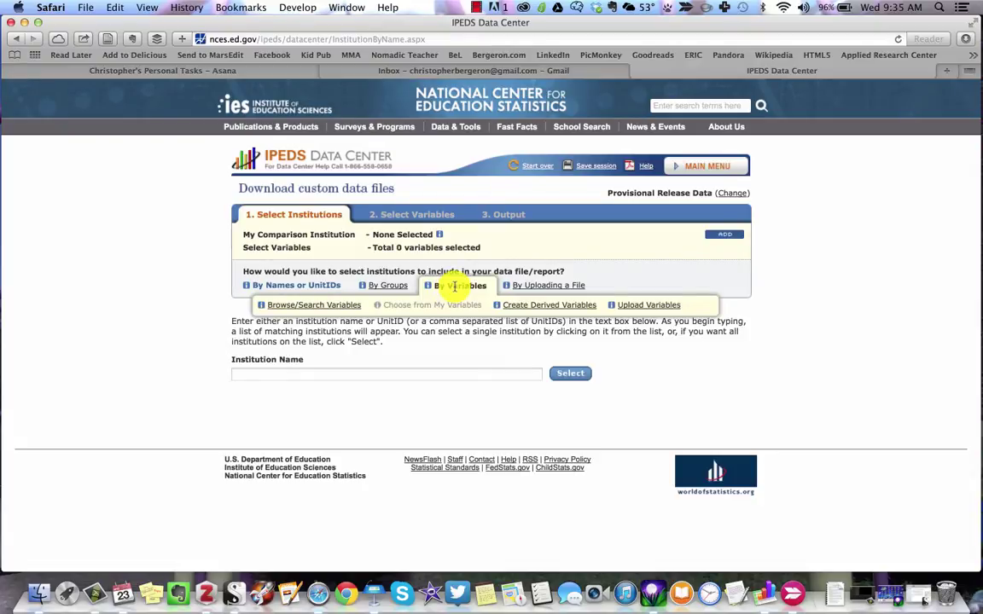
pyautogui.click(324, 307)
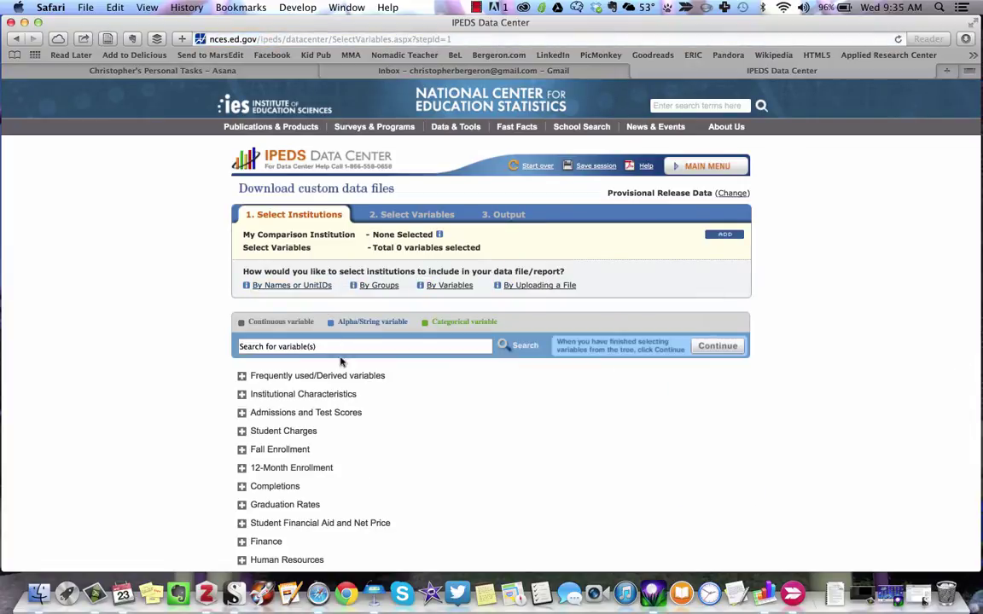
# Step: Under Fall Enrollment, expand the major field of study variables by gender from Fall 1996 and select the year Fall 2012
pyautogui.scroll(-3, 394, 445)
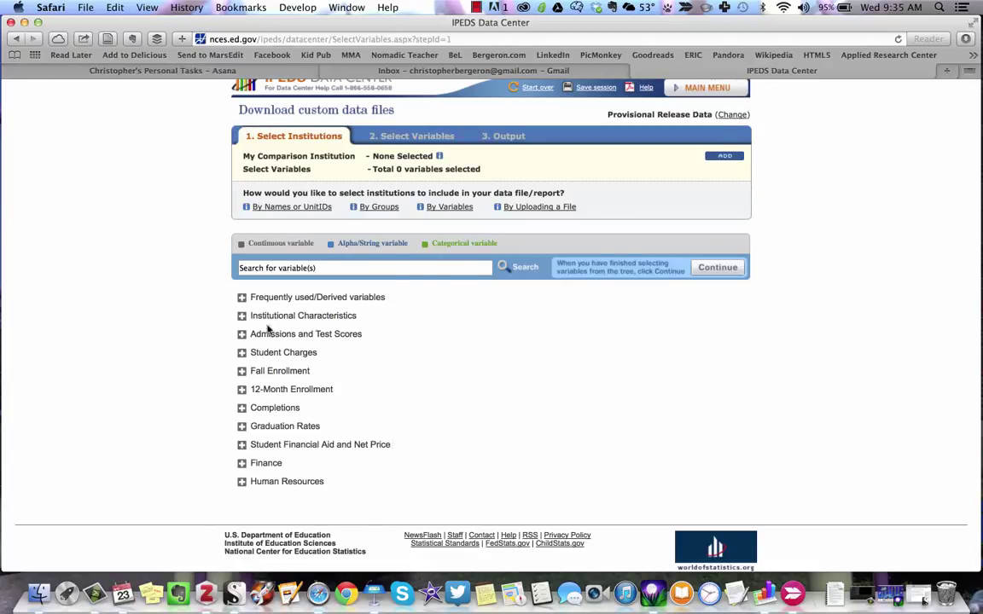
pyautogui.scroll(3, 243, 298)
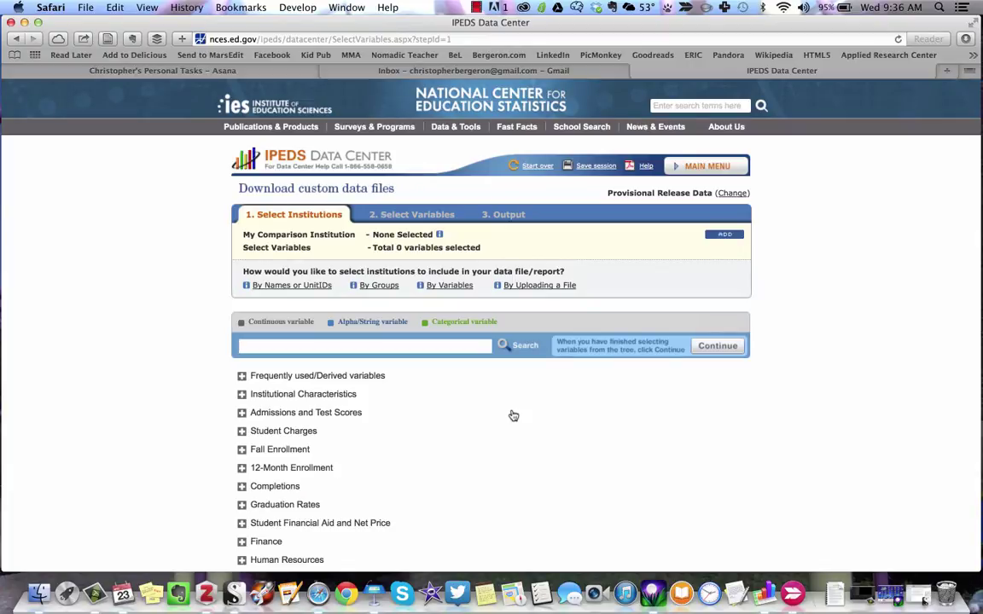
pyautogui.scroll(-1, 512, 415)
pyautogui.scroll(-2, 513, 415)
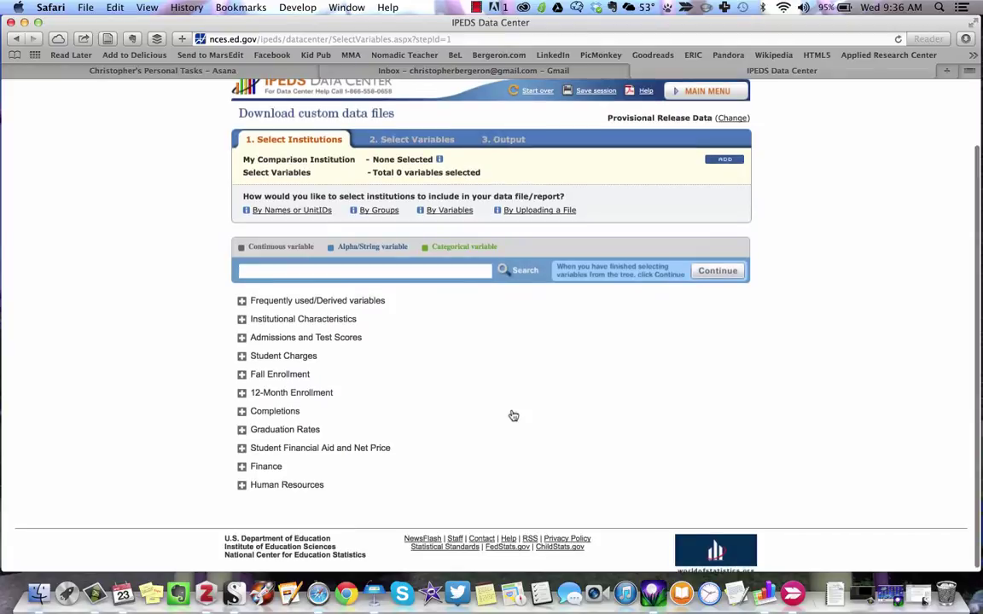
pyautogui.click(241, 375)
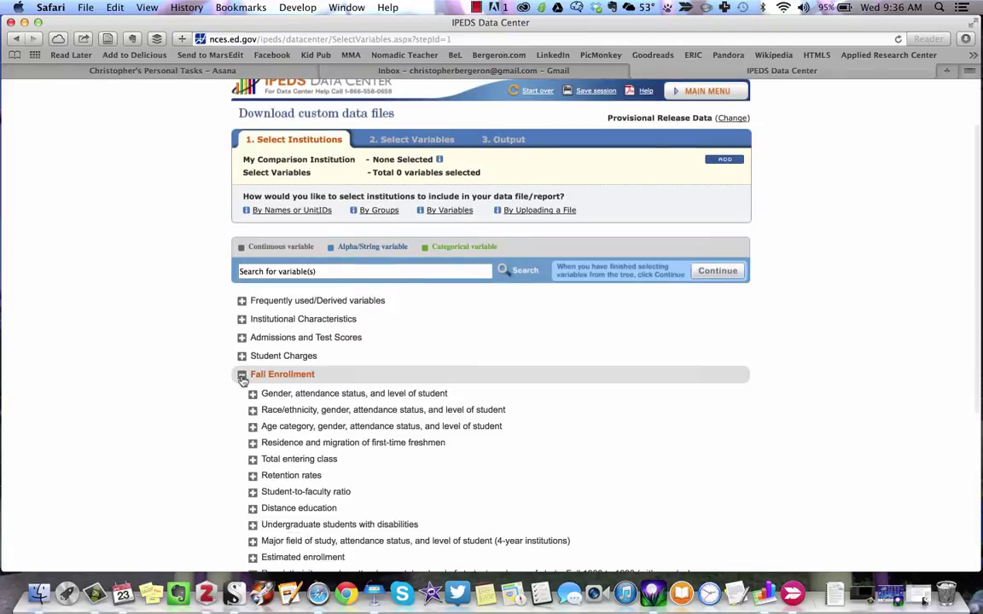
pyautogui.scroll(-1, 243, 380)
pyautogui.scroll(-3, 242, 380)
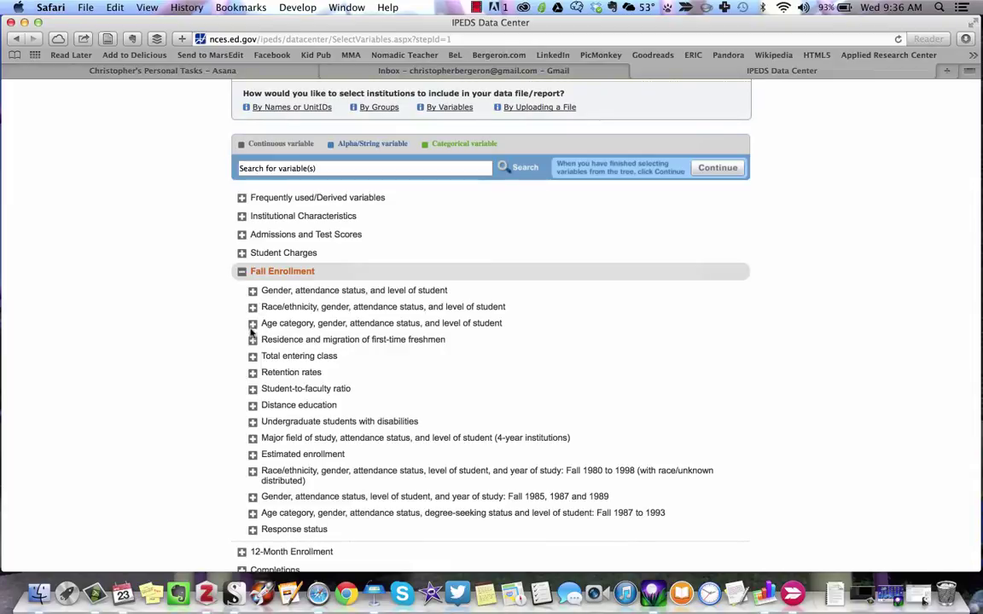
pyautogui.click(252, 438)
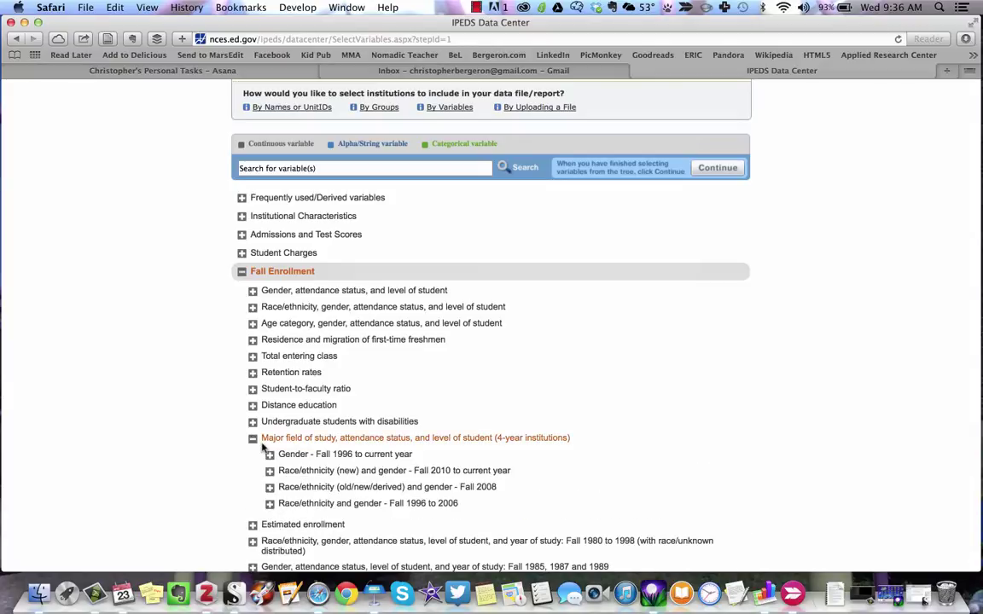
pyautogui.click(270, 455)
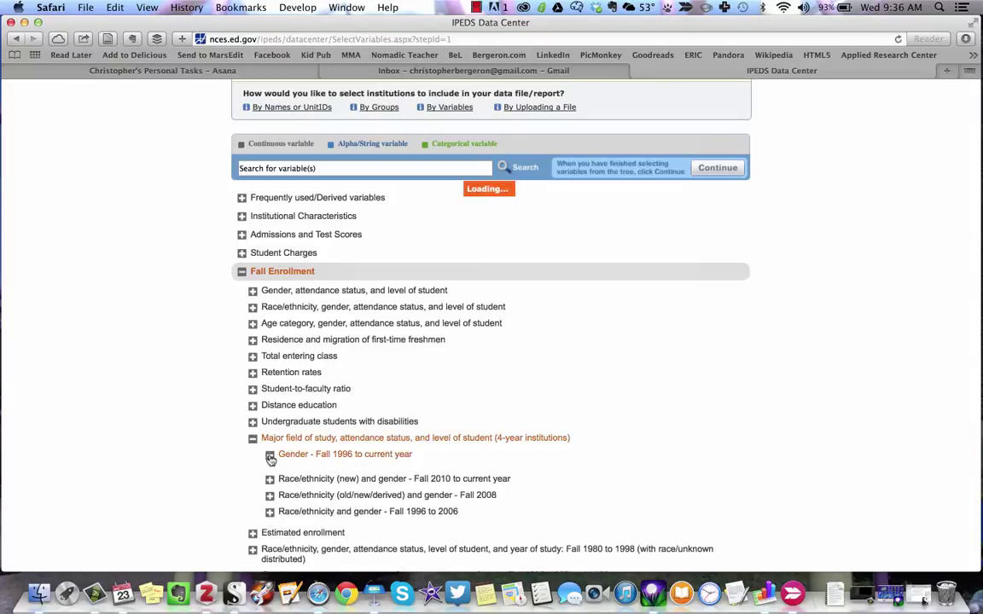
pyautogui.scroll(-3, 189, 476)
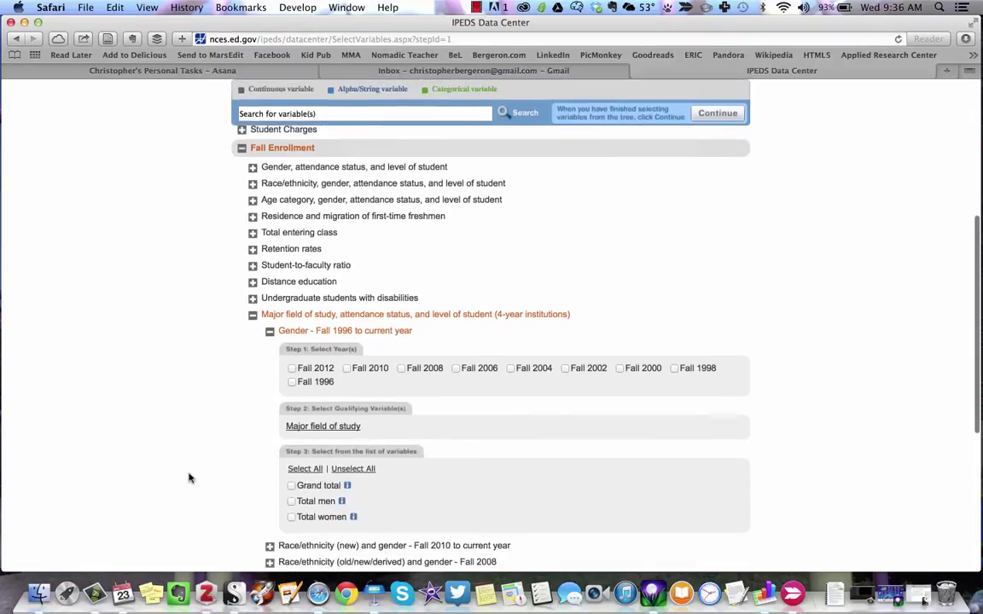
pyautogui.click(292, 368)
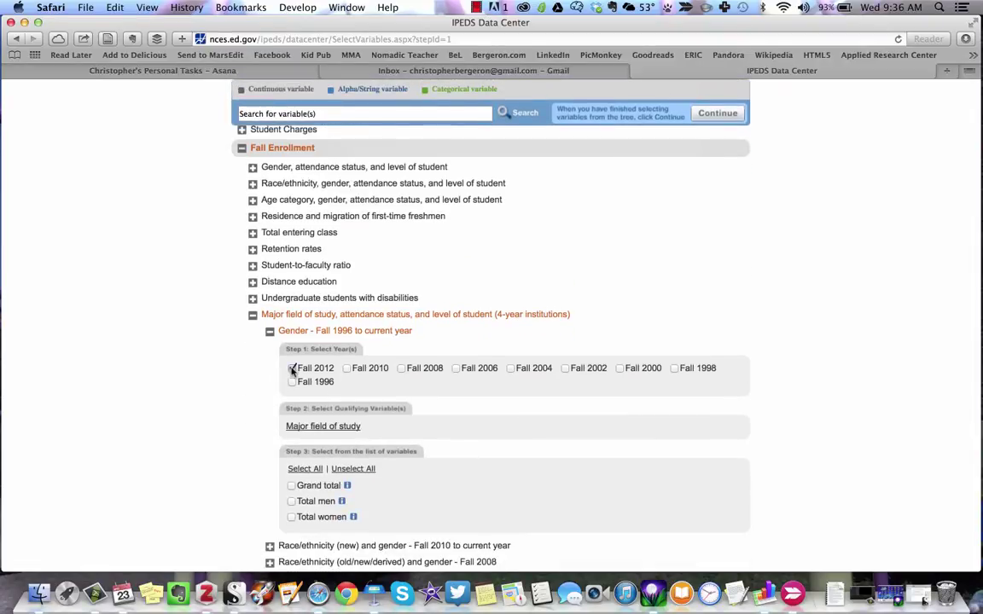
# Step: Save All students total under 13.0000-Education as the major field of study, include the Grand total variable, and collapse that group
pyautogui.click(309, 427)
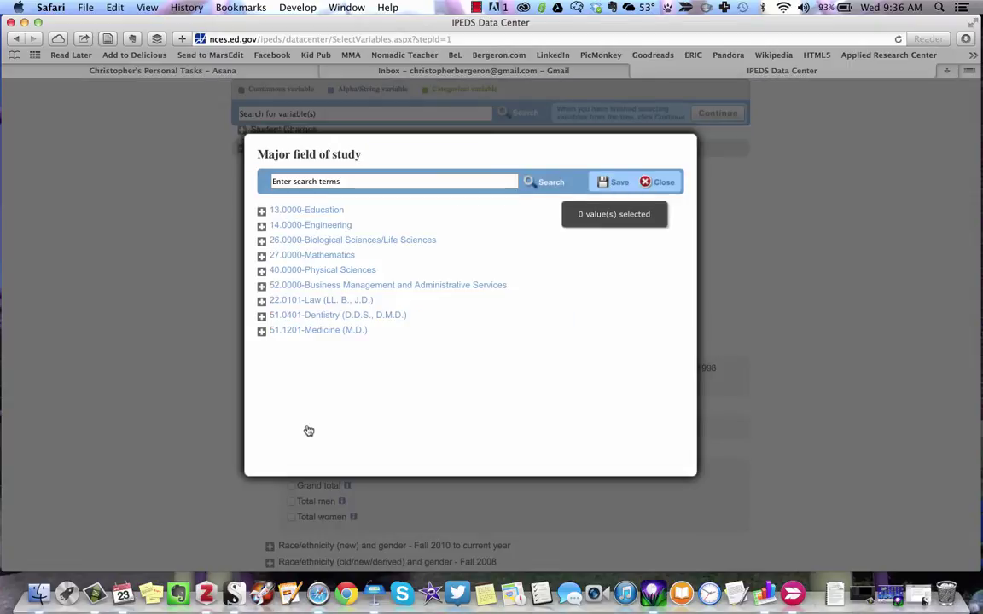
pyautogui.click(289, 211)
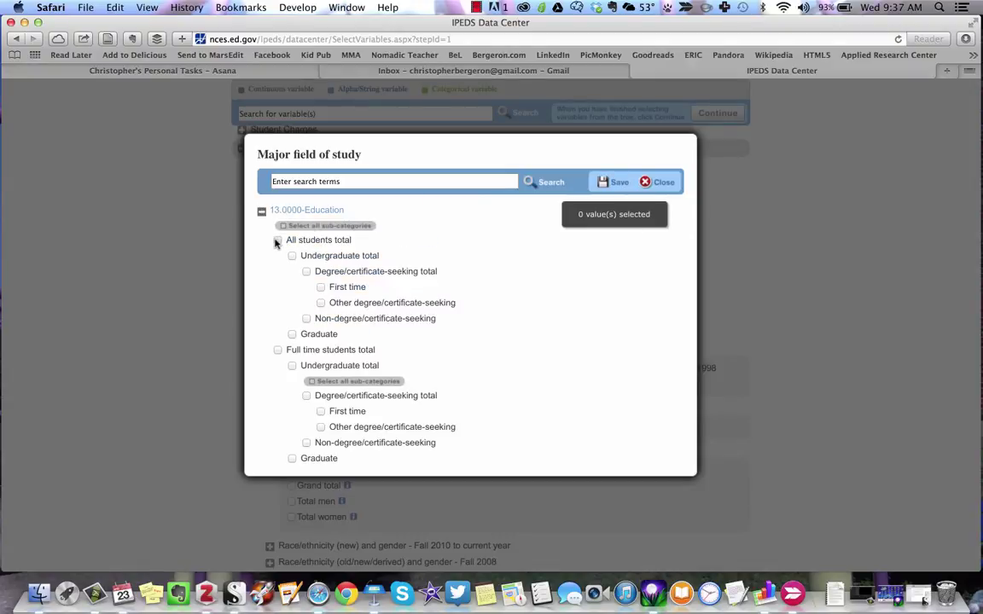
pyautogui.click(277, 242)
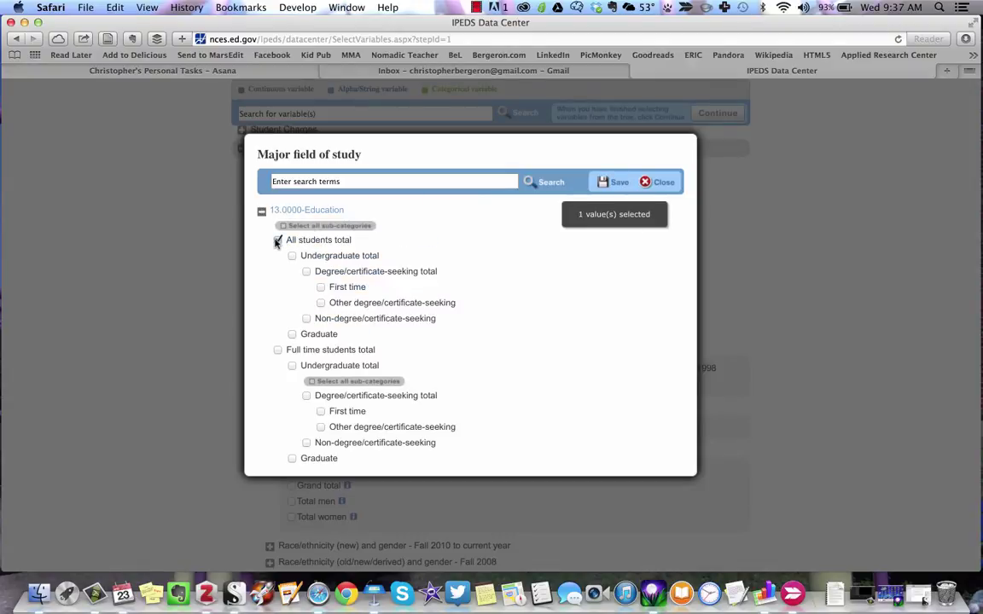
pyautogui.click(614, 184)
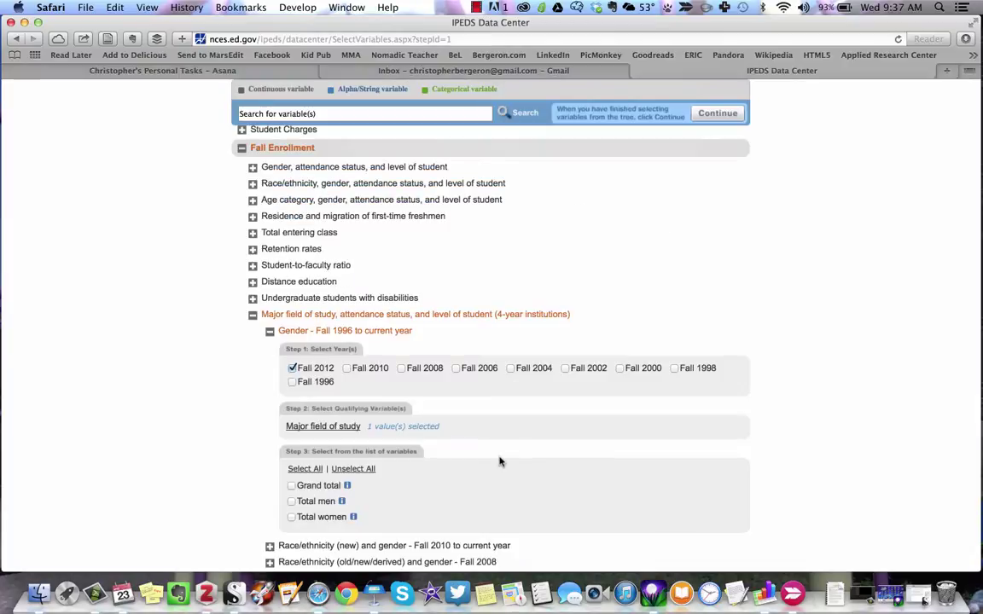
pyautogui.scroll(-3, 501, 460)
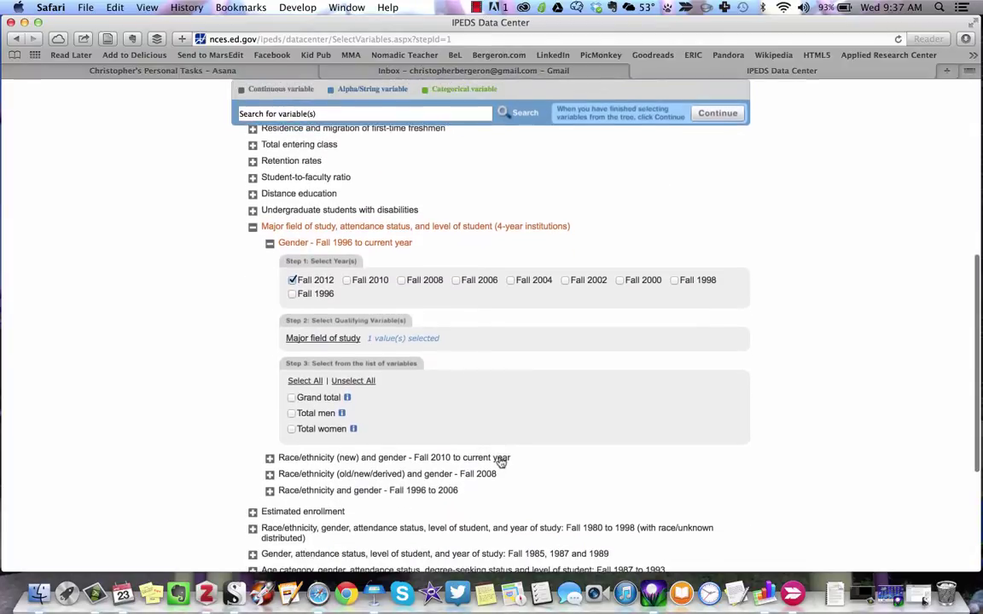
pyautogui.click(292, 398)
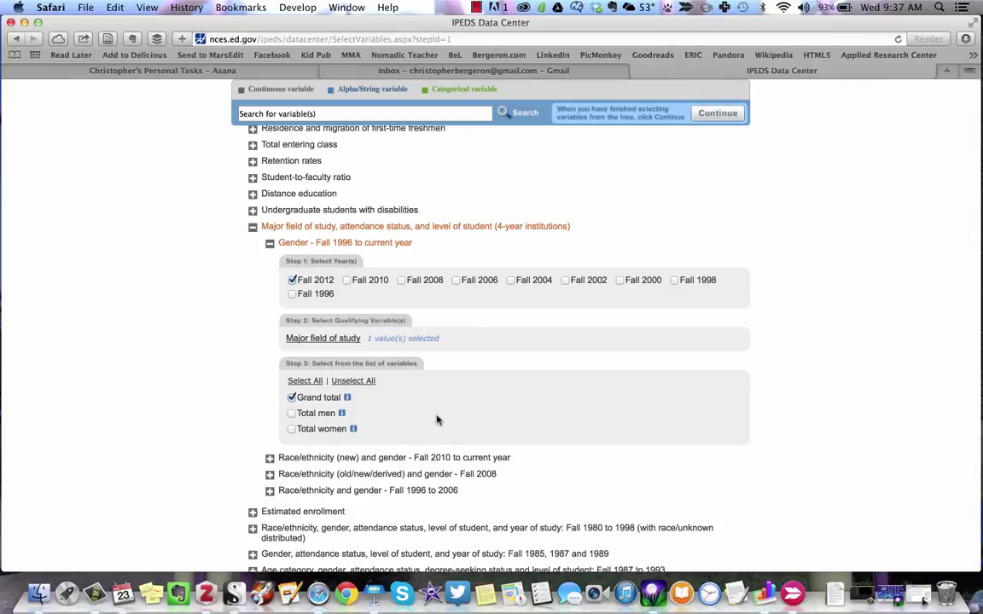
pyautogui.click(252, 227)
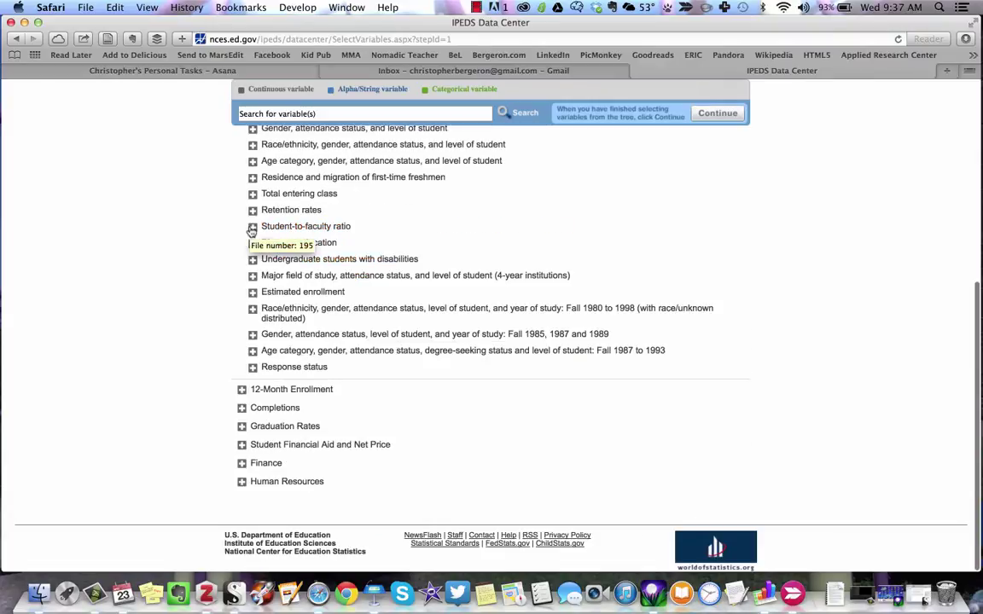
# Step: For Distance education in Fall 2012, include students enrolled exclusively and students enrolled in some but not all distance education courses
pyautogui.scroll(3, 369, 300)
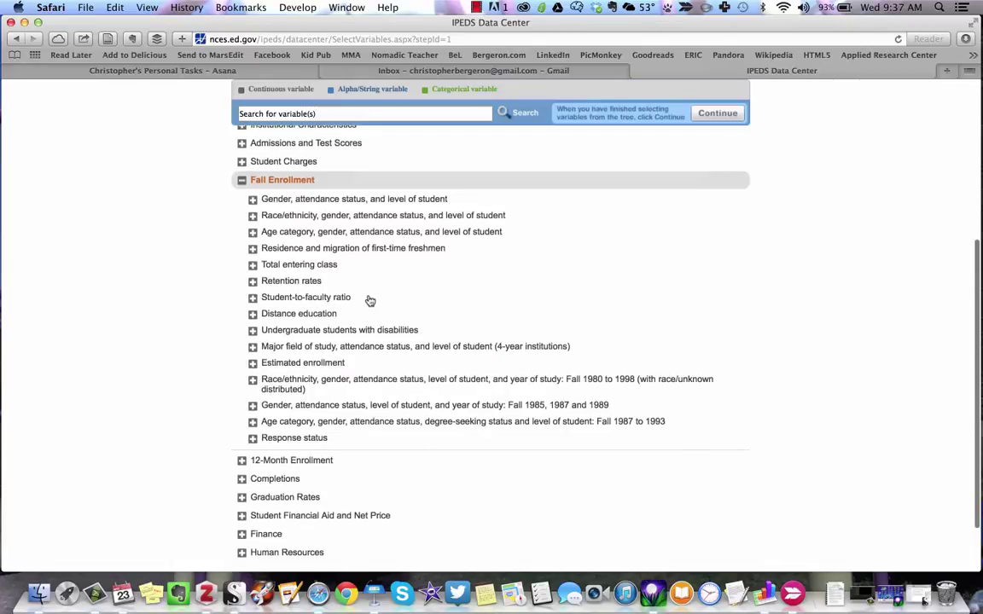
pyautogui.click(252, 314)
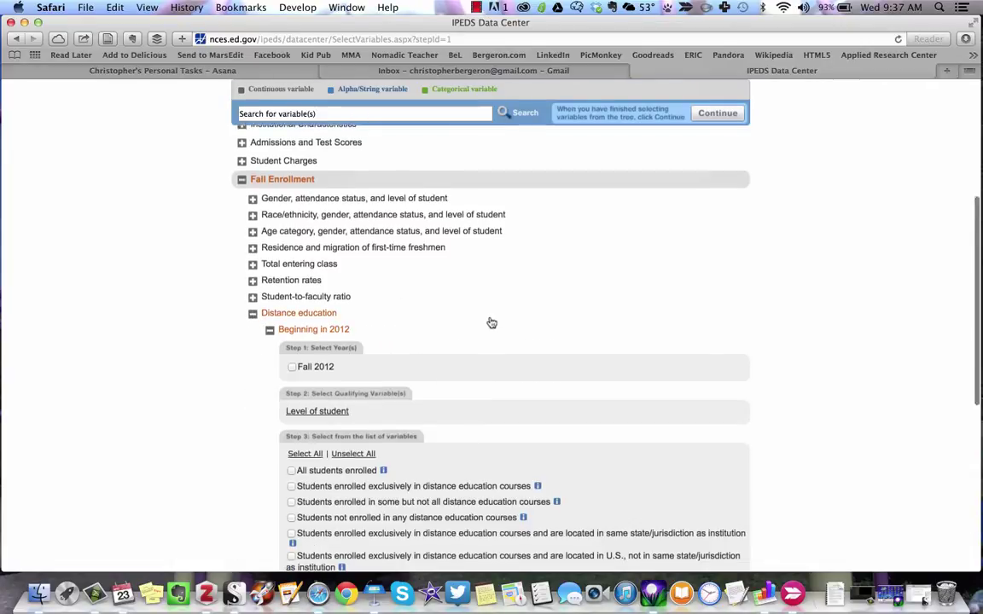
pyautogui.scroll(-5, 488, 322)
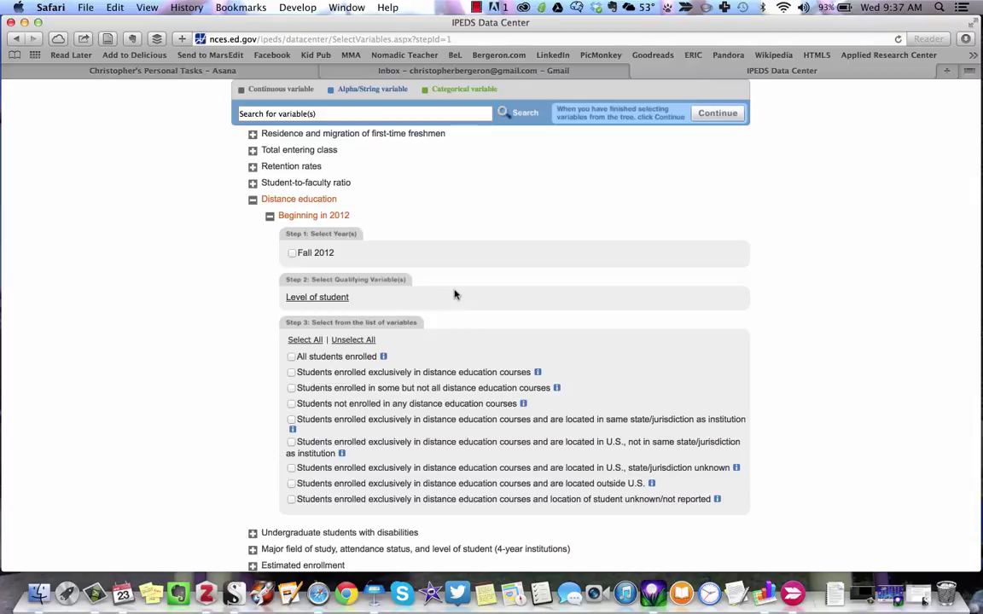
pyautogui.click(292, 253)
pyautogui.scroll(-3, 511, 279)
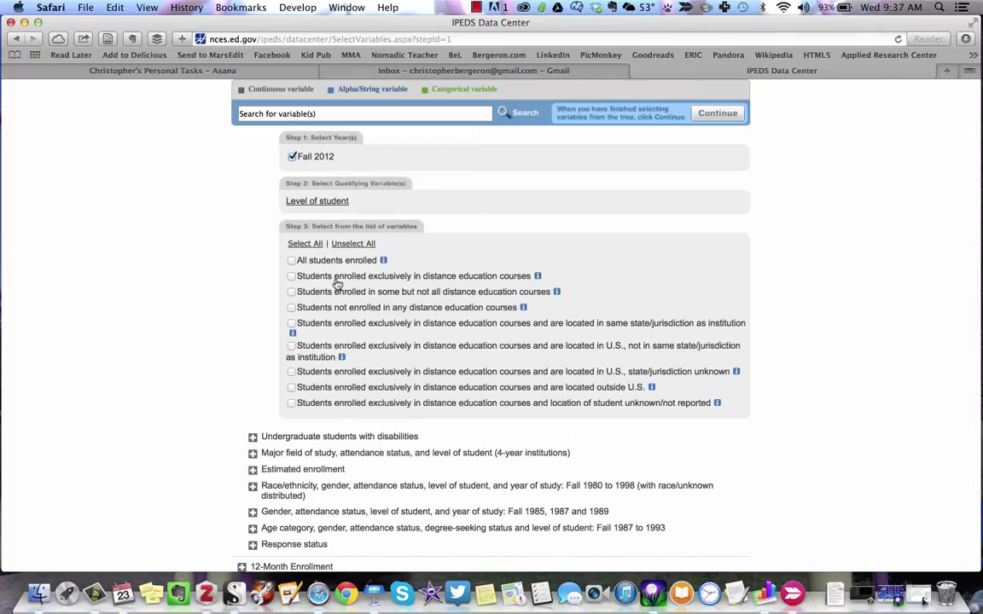
pyautogui.click(291, 277)
pyautogui.click(291, 293)
# Step: Try to continue with the selected enrollment variables
pyautogui.scroll(15, 291, 294)
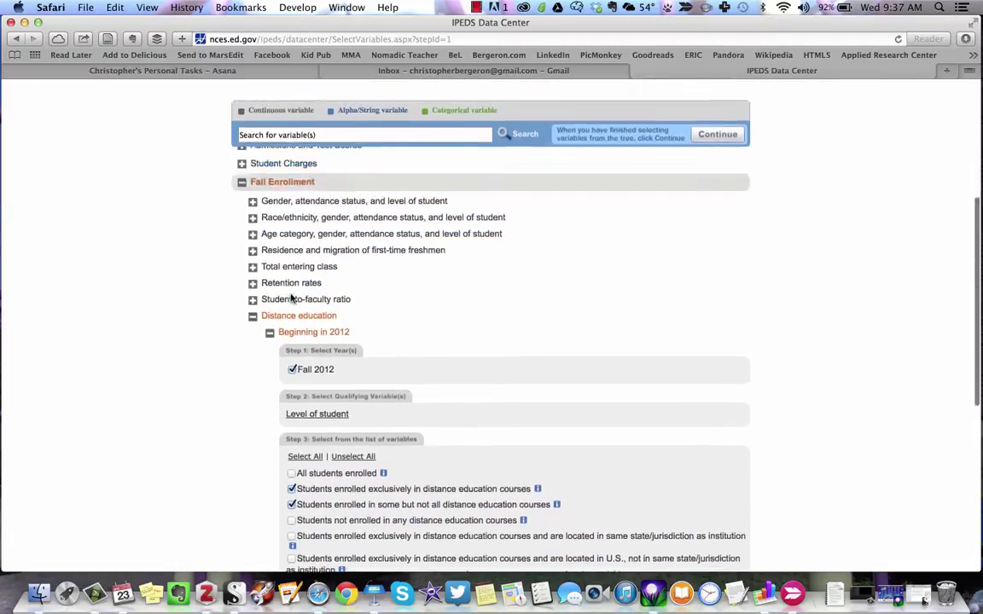
pyautogui.scroll(1, 291, 294)
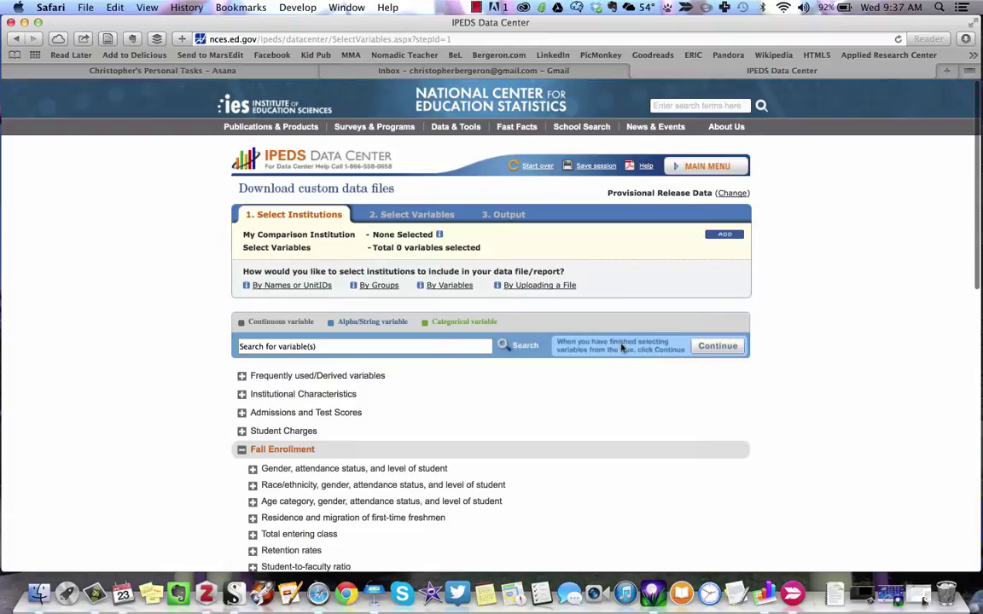
pyautogui.click(713, 347)
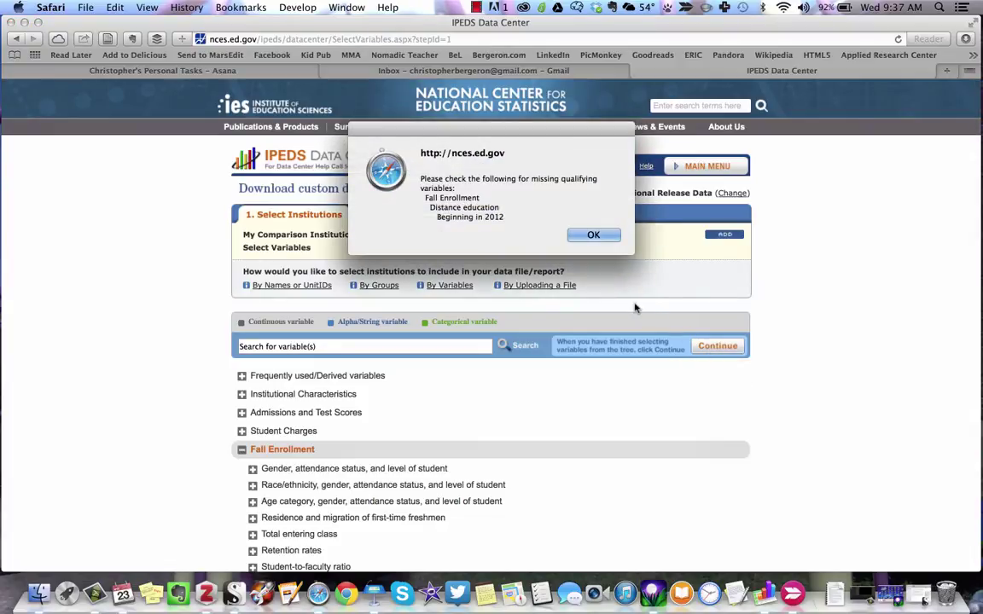
pyautogui.click(592, 236)
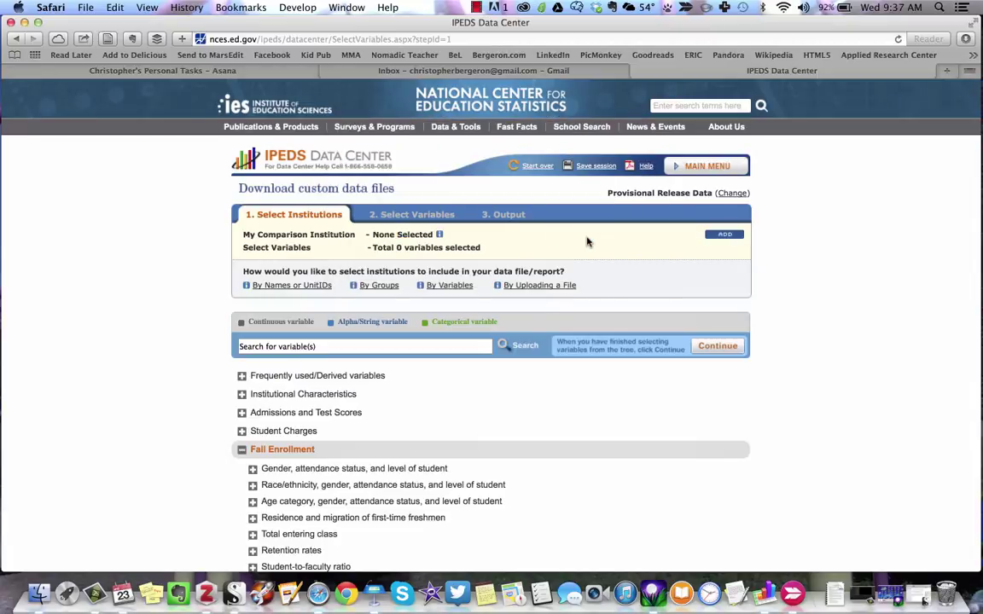
# Step: Set the distance education level of student to All students total, save it, and continue to the list of selected variables
pyautogui.scroll(-5, 491, 406)
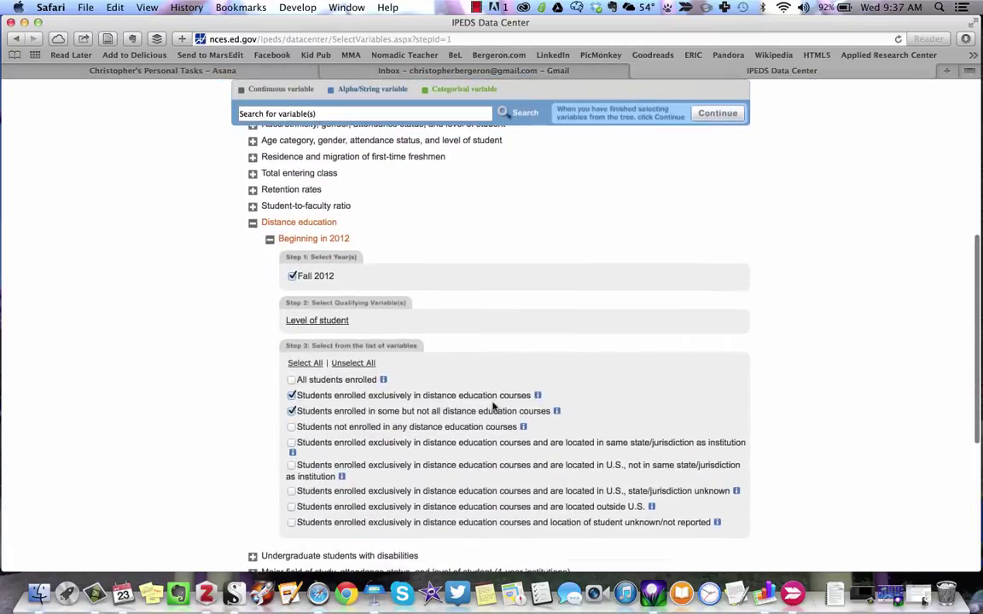
pyautogui.click(316, 321)
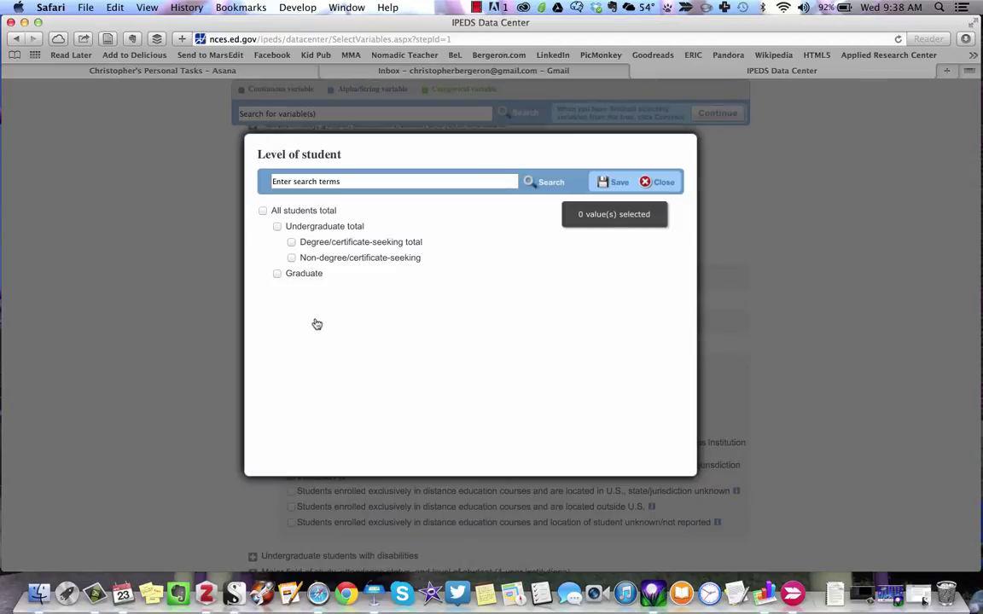
pyautogui.click(263, 211)
pyautogui.click(614, 182)
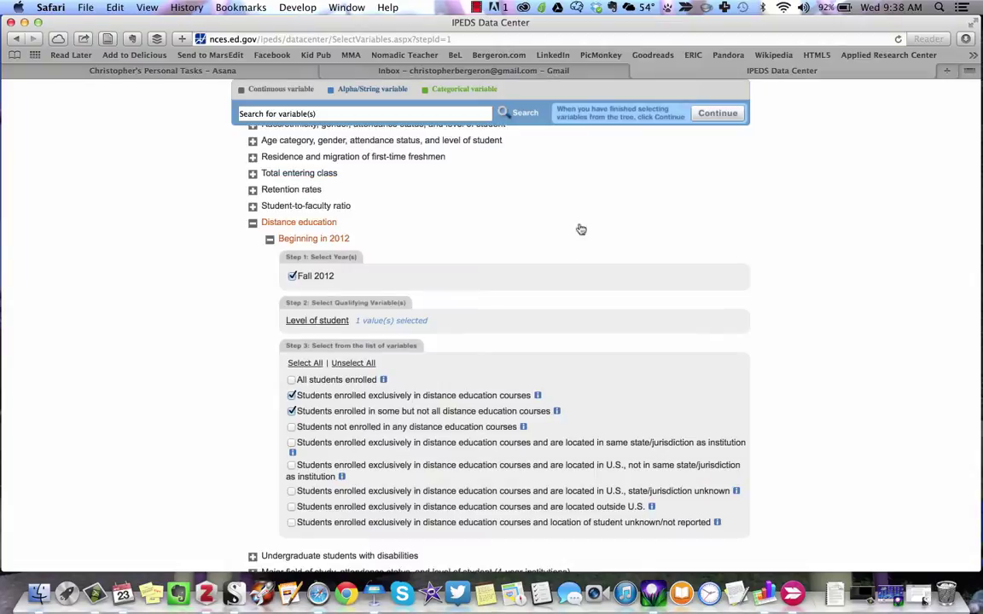
pyautogui.scroll(2, 569, 261)
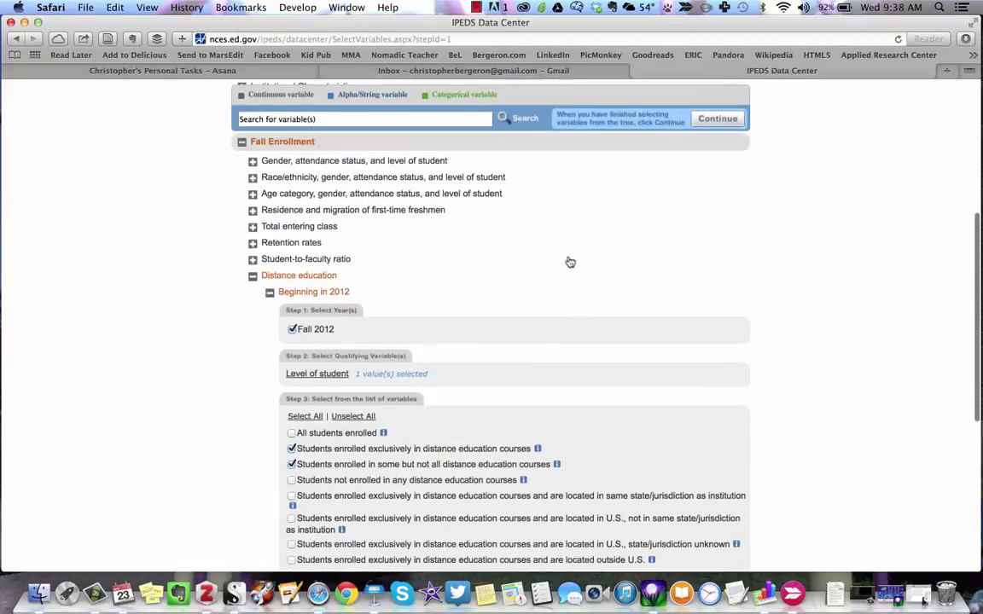
pyautogui.click(717, 114)
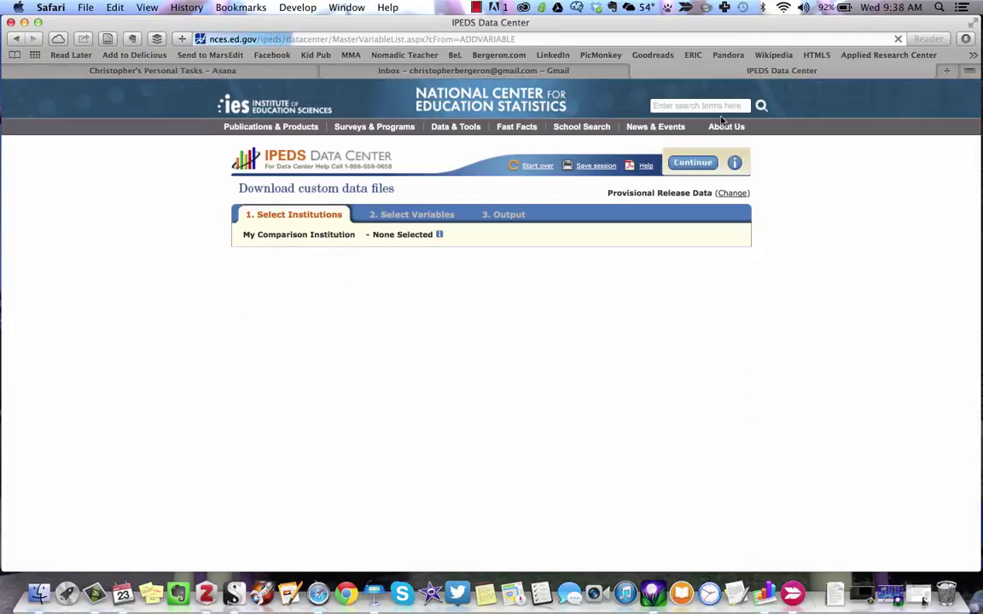
pyautogui.moveTo(722, 124)
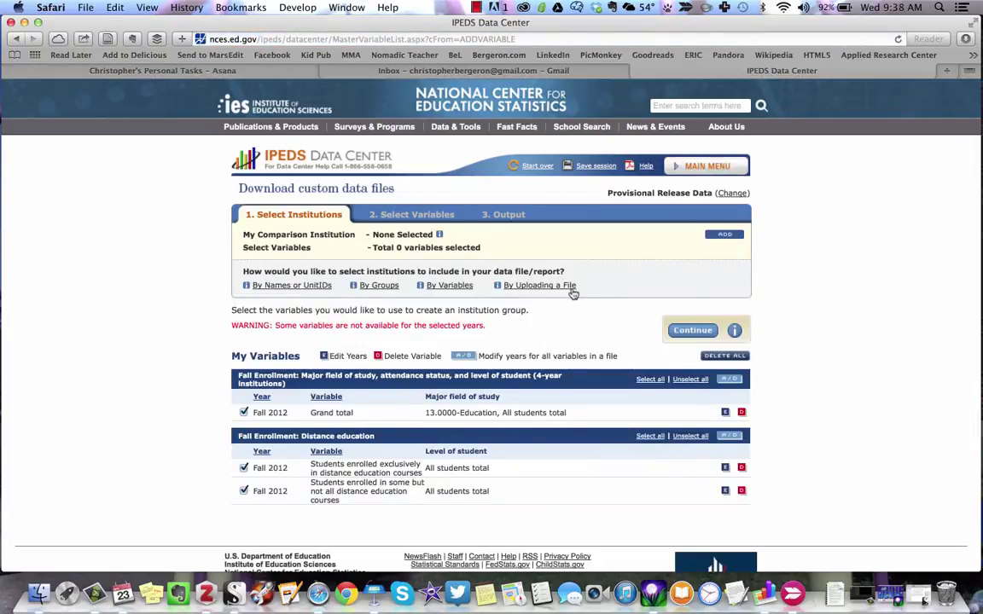
# Step: Continue with the three listed variables and limit the Grand total for 13.0000-Education to a range between 1 and 1000000
pyautogui.scroll(-1, 573, 294)
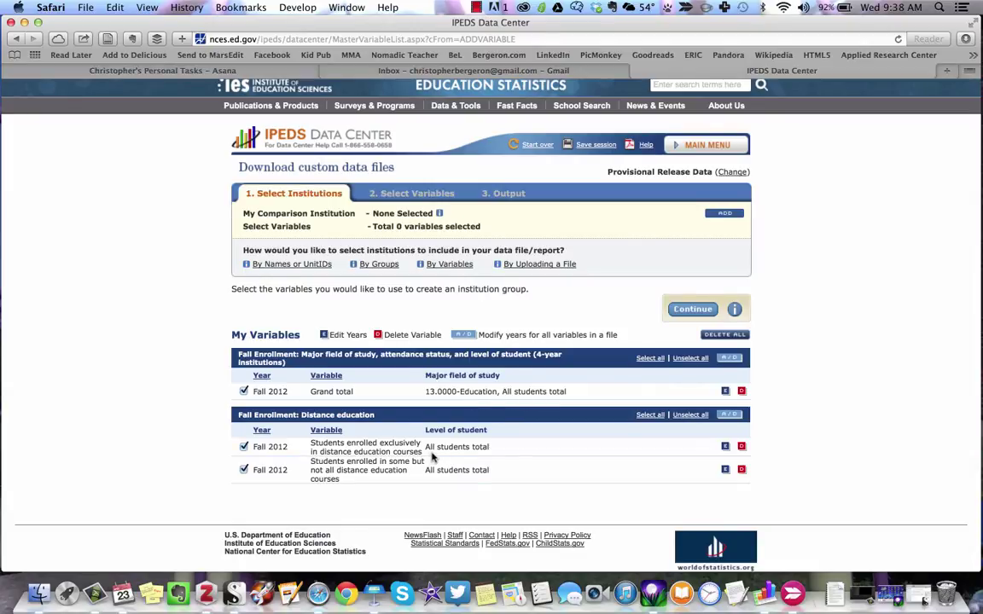
pyautogui.click(688, 311)
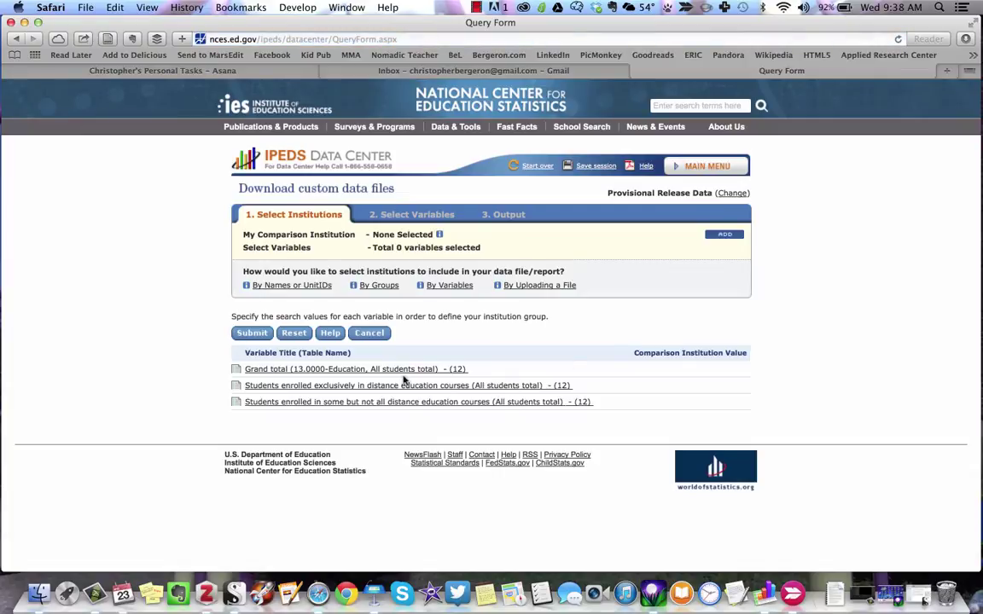
pyautogui.click(373, 372)
pyautogui.click(435, 484)
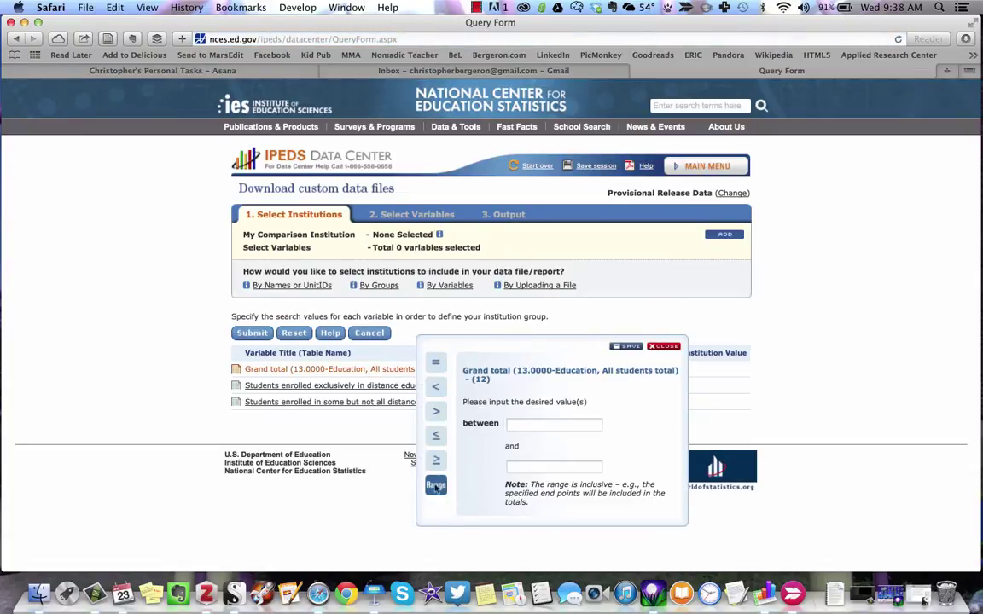
pyautogui.click(525, 426)
pyautogui.write('1')
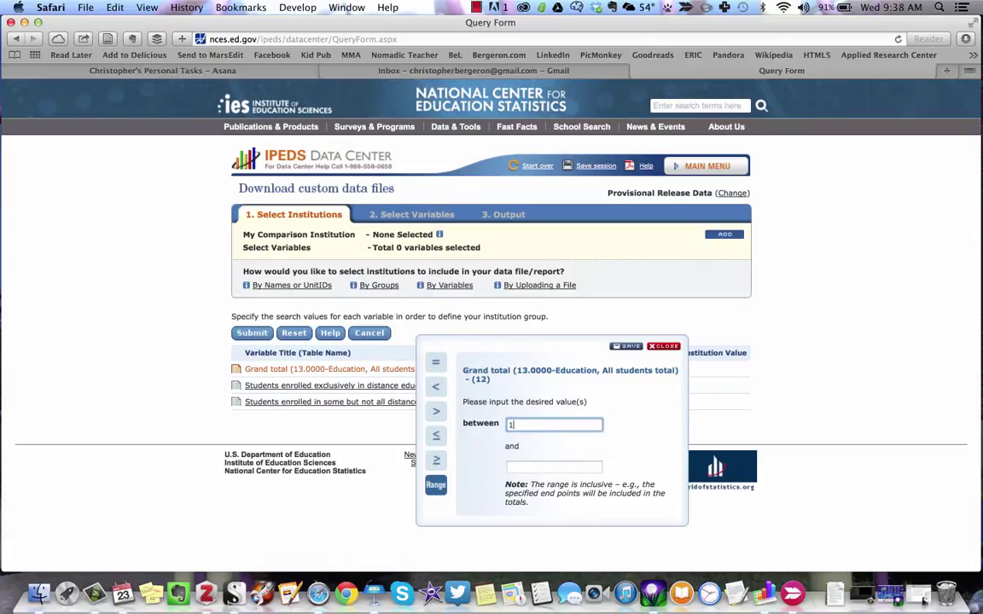
pyautogui.press('Tab')
pyautogui.write('1000')
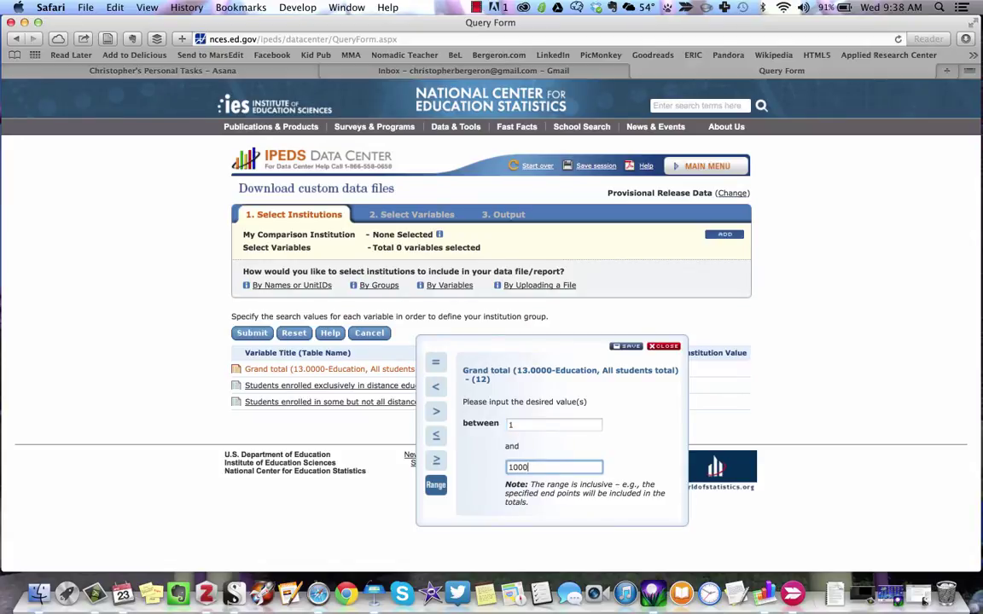
pyautogui.write('000')
pyautogui.click(624, 347)
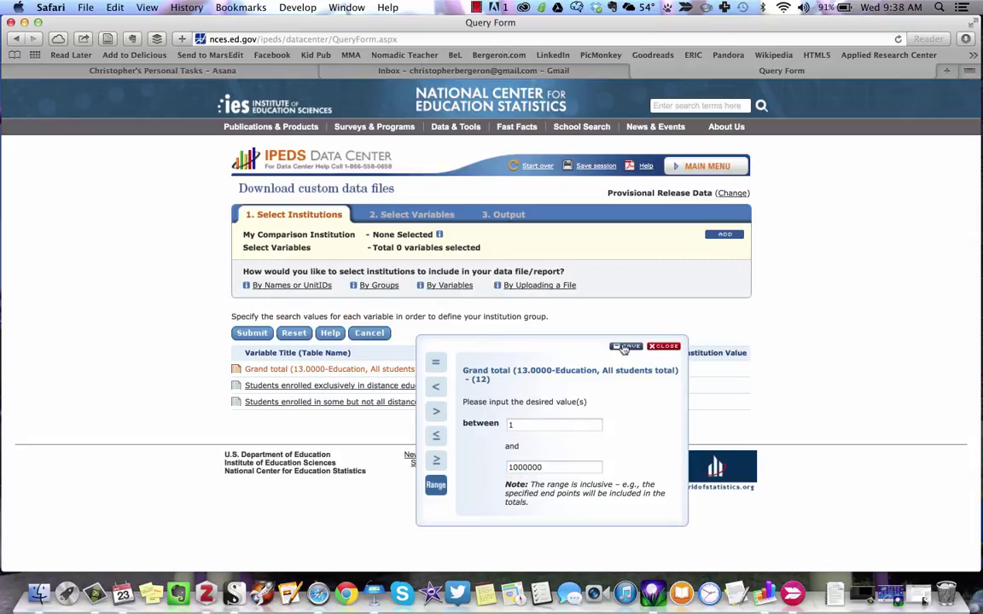
# Step: Limit students enrolled exclusively in distance education courses to a range between 1 and 1000000 and save it
pyautogui.click(387, 386)
pyautogui.click(436, 501)
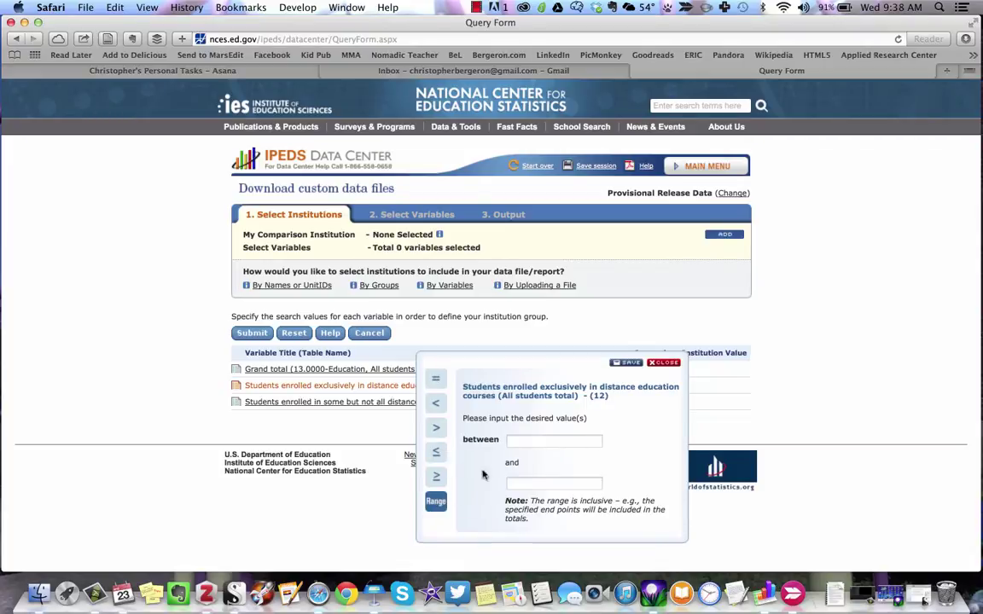
pyautogui.write('1')
pyautogui.press('Tab')
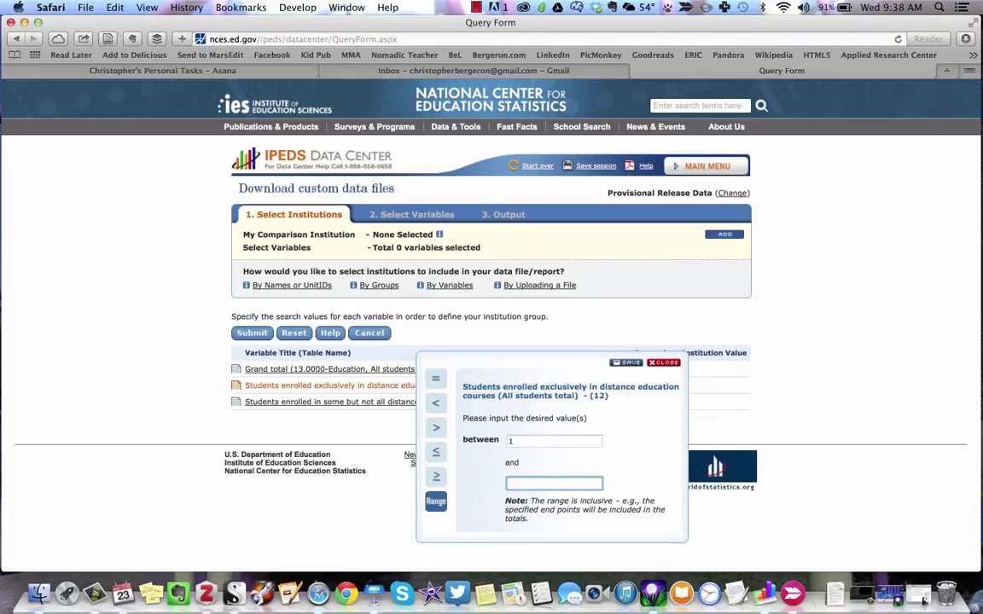
pyautogui.write('1000000')
pyautogui.click(626, 363)
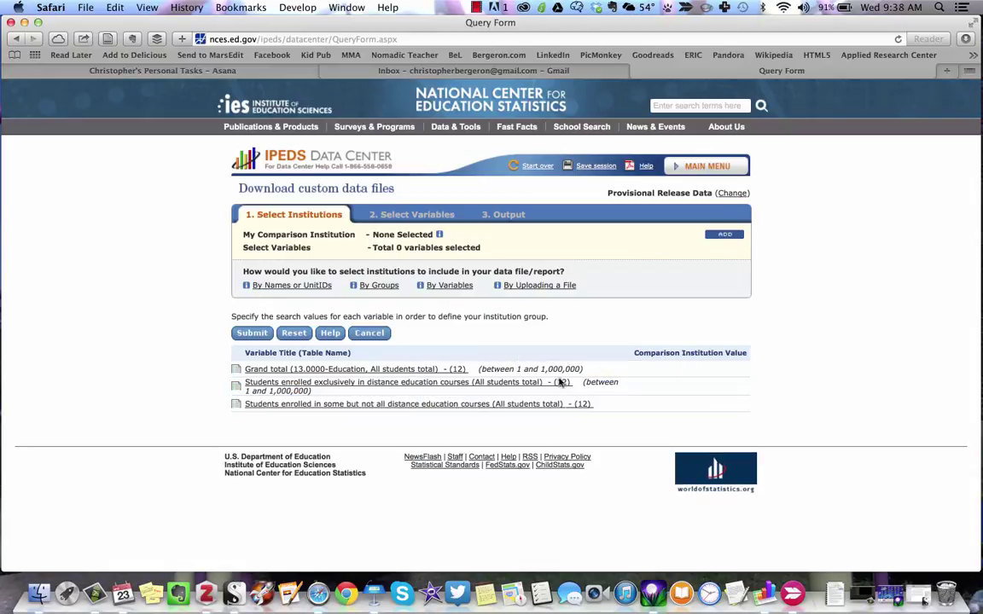
# Step: Save a range of 1 to 1000000 for students enrolled in some but not all distance education courses, and submit the search values
pyautogui.click(468, 404)
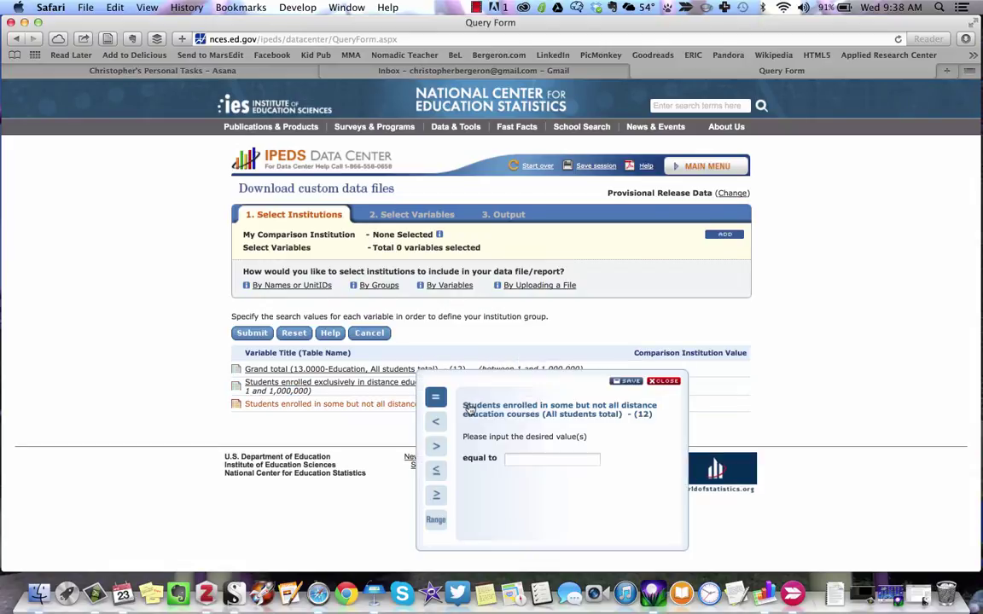
pyautogui.click(436, 520)
pyautogui.write('1')
pyautogui.press('Tab')
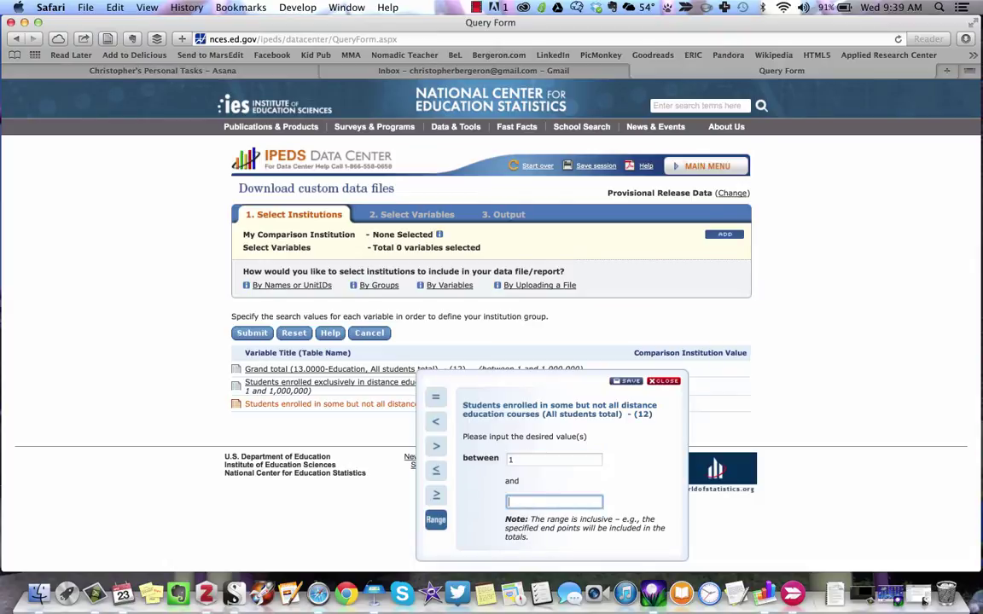
pyautogui.write('1000000')
pyautogui.click(628, 381)
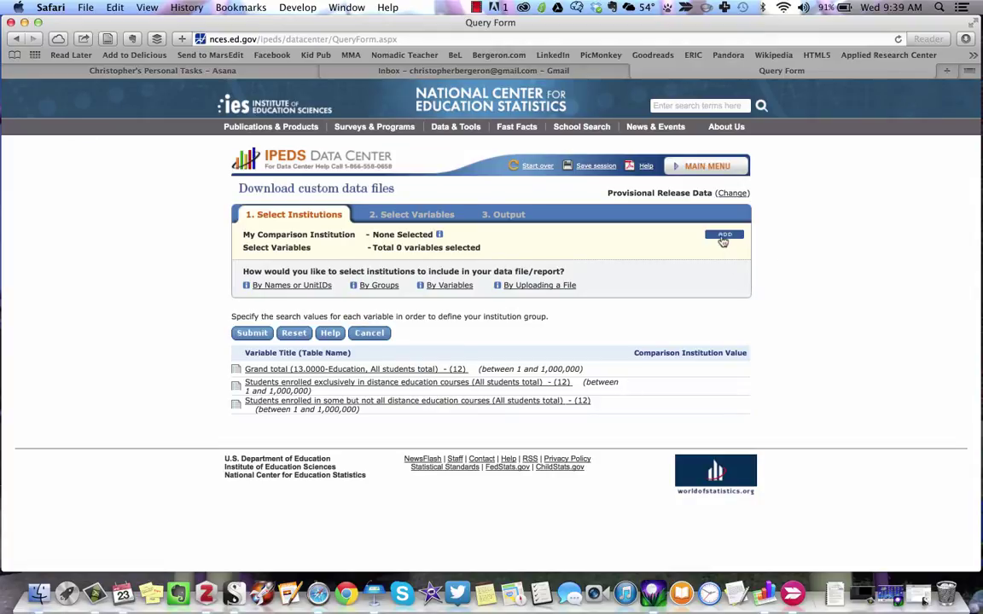
pyautogui.click(247, 336)
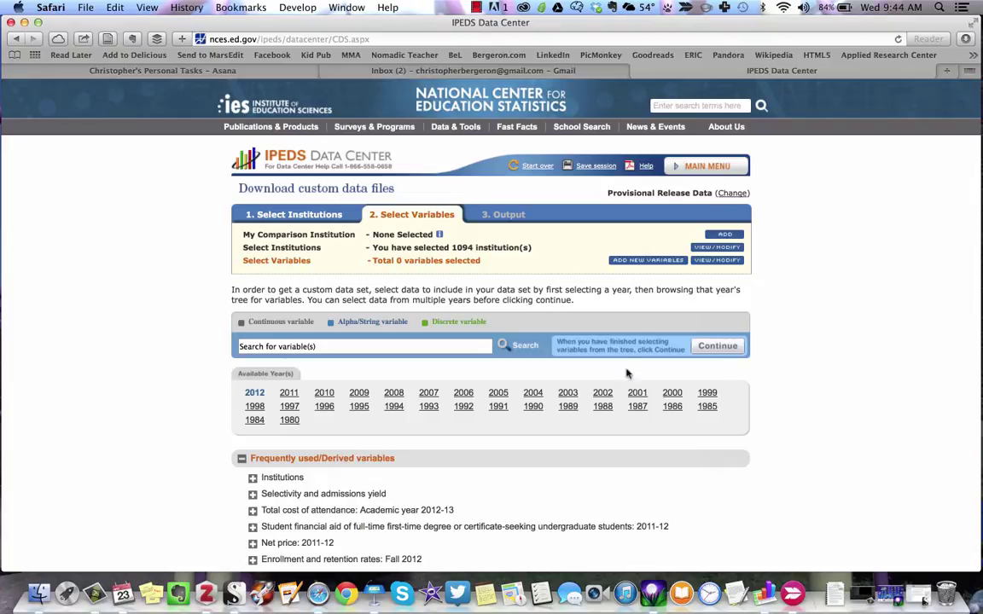
# Step: Include the State abbreviation variable from Institutions under the 2012 Frequently used/Derived variables
pyautogui.click(241, 461)
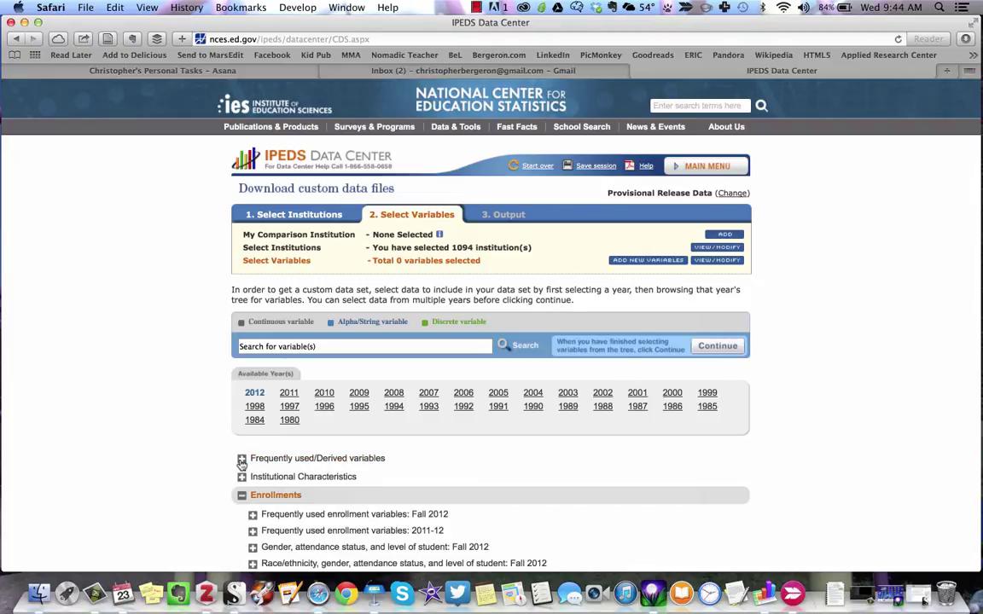
pyautogui.click(242, 459)
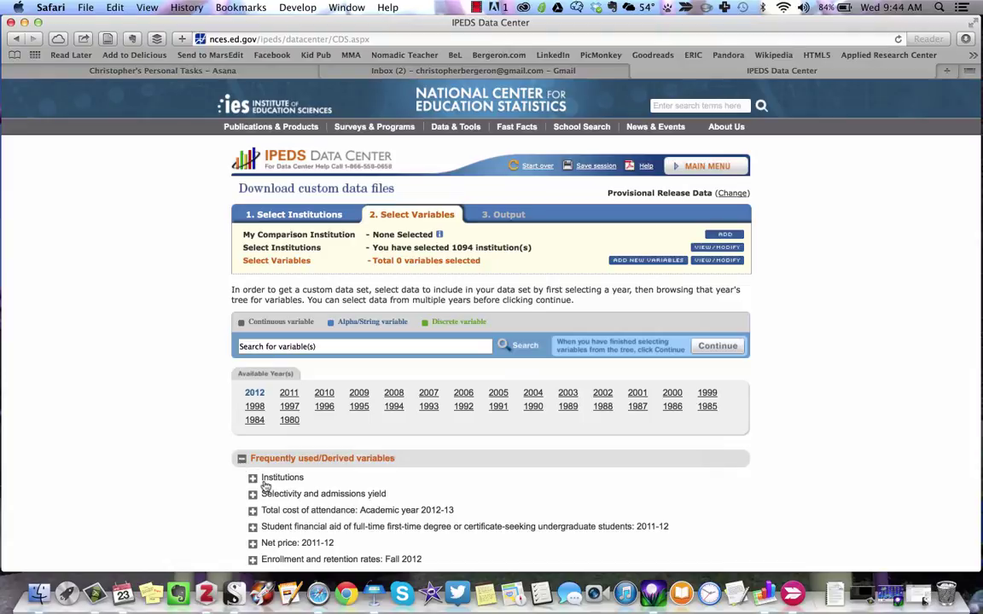
pyautogui.click(252, 479)
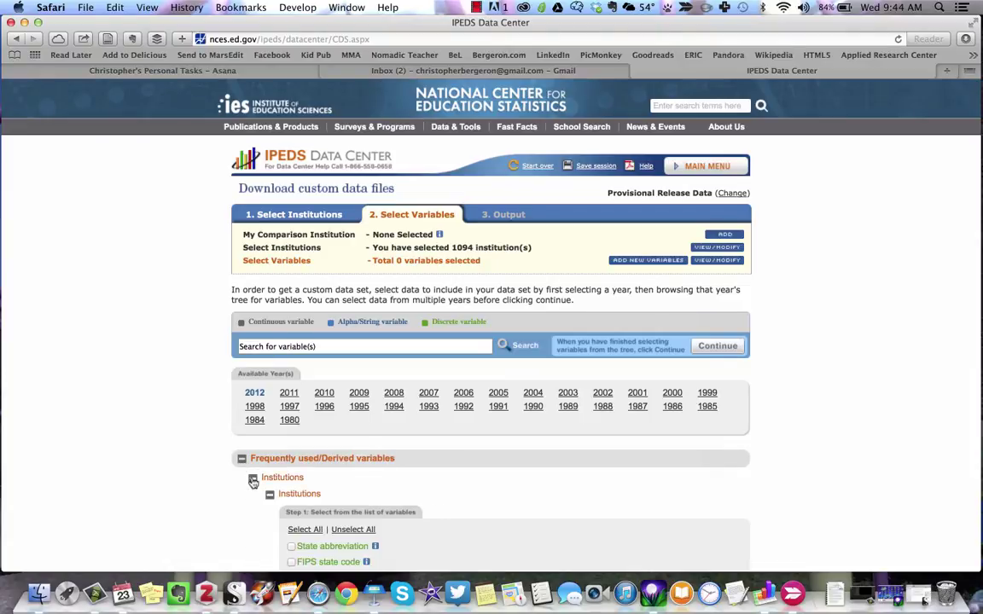
pyautogui.scroll(-3, 252, 479)
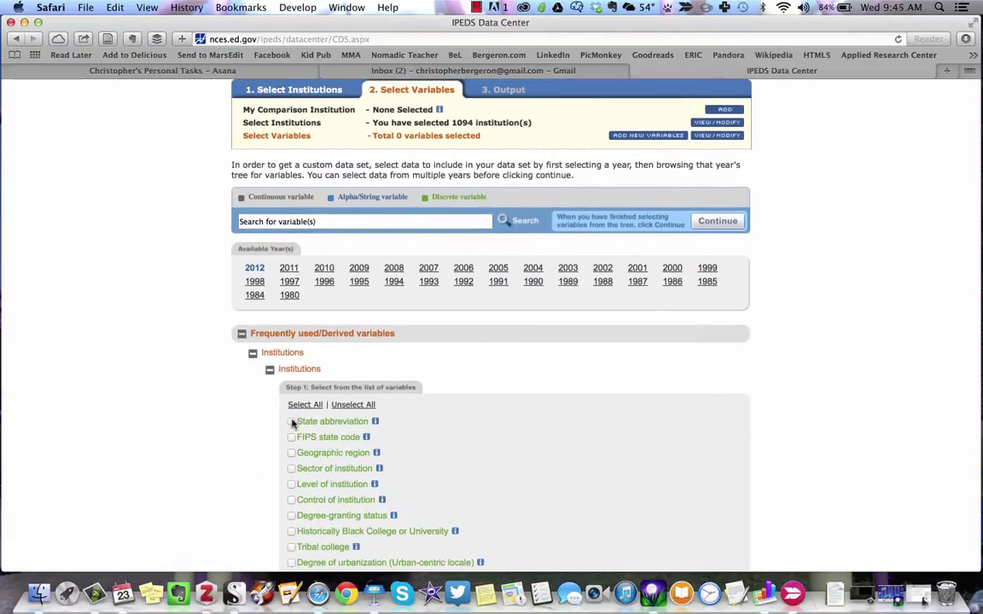
pyautogui.click(292, 422)
pyautogui.scroll(-10, 247, 434)
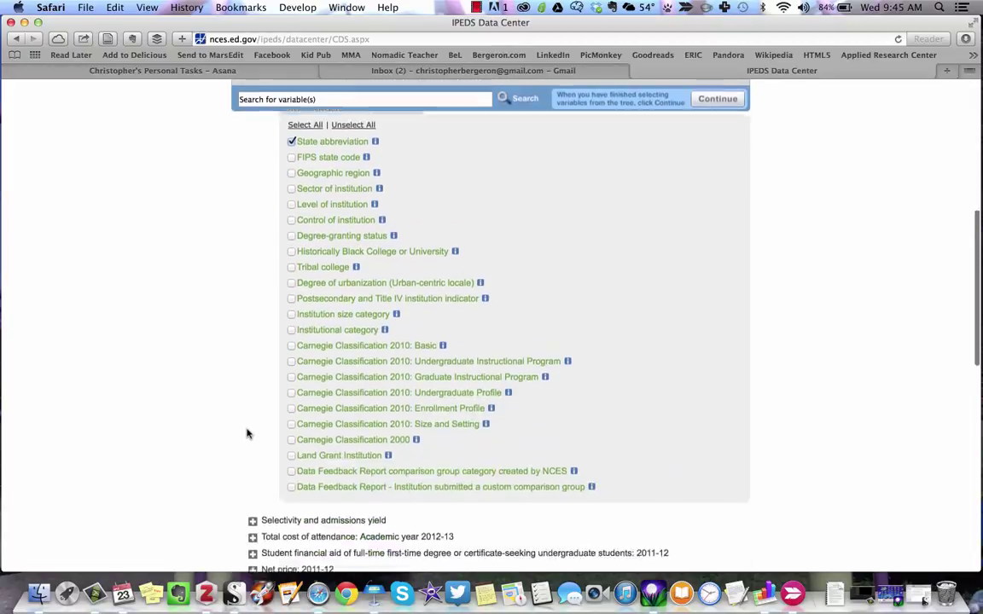
# Step: Under Enrollments, set the level of student for Distance education status in Fall 2012 to All students total and save it
pyautogui.scroll(-5, 245, 452)
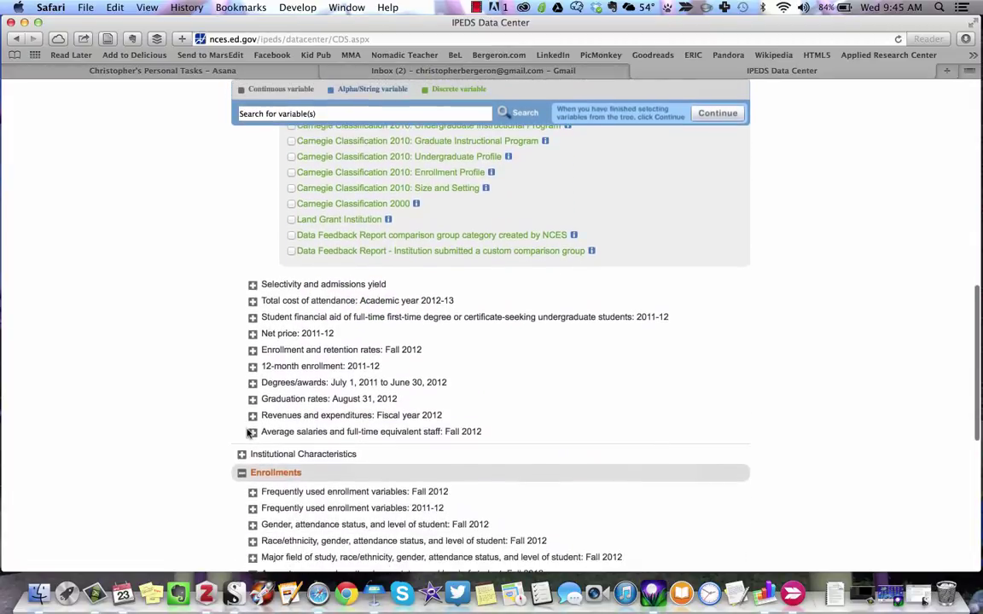
pyautogui.click(241, 472)
pyautogui.click(242, 472)
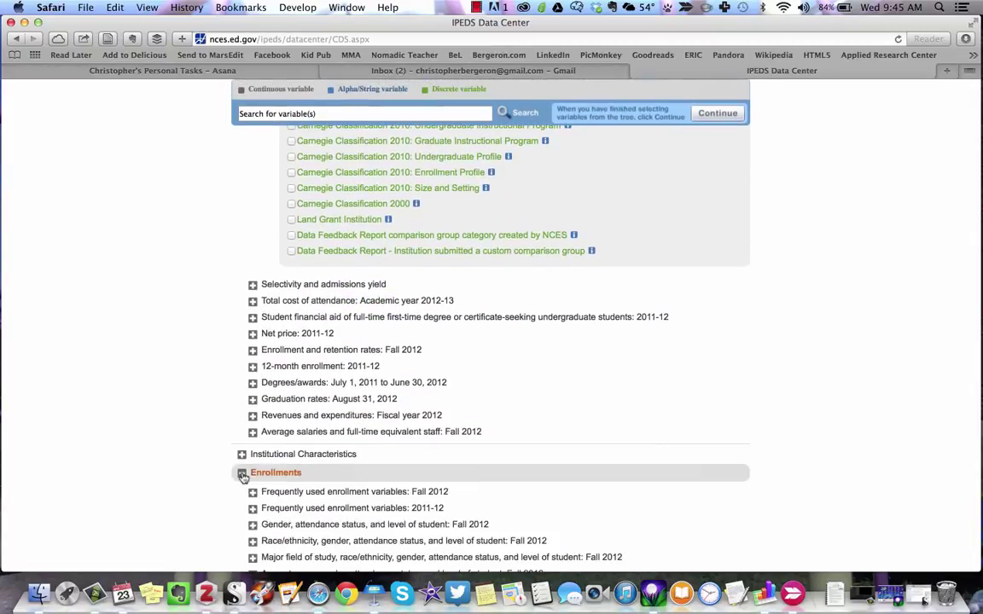
pyautogui.scroll(-5, 243, 478)
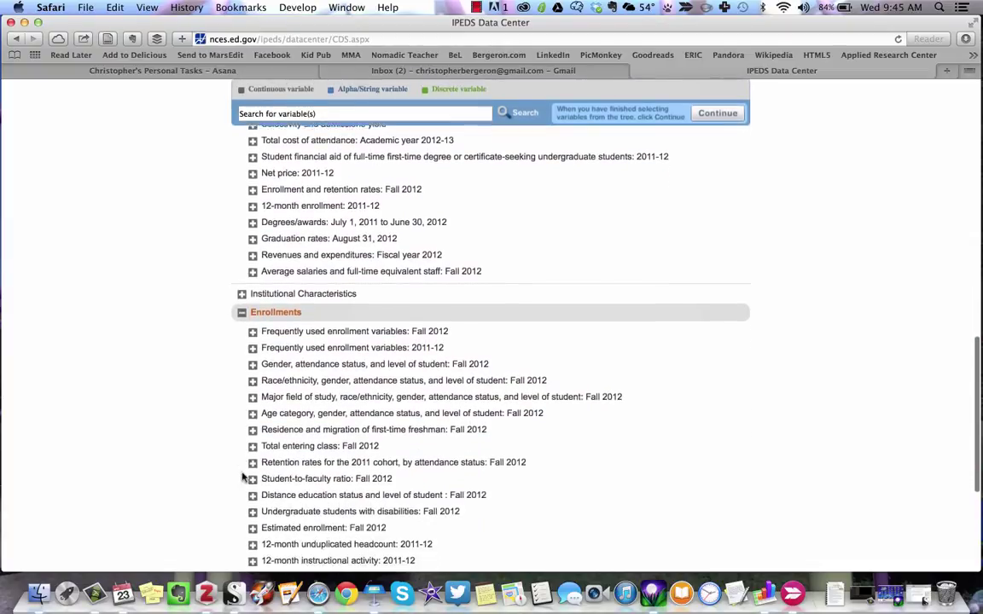
pyautogui.scroll(-1, 243, 476)
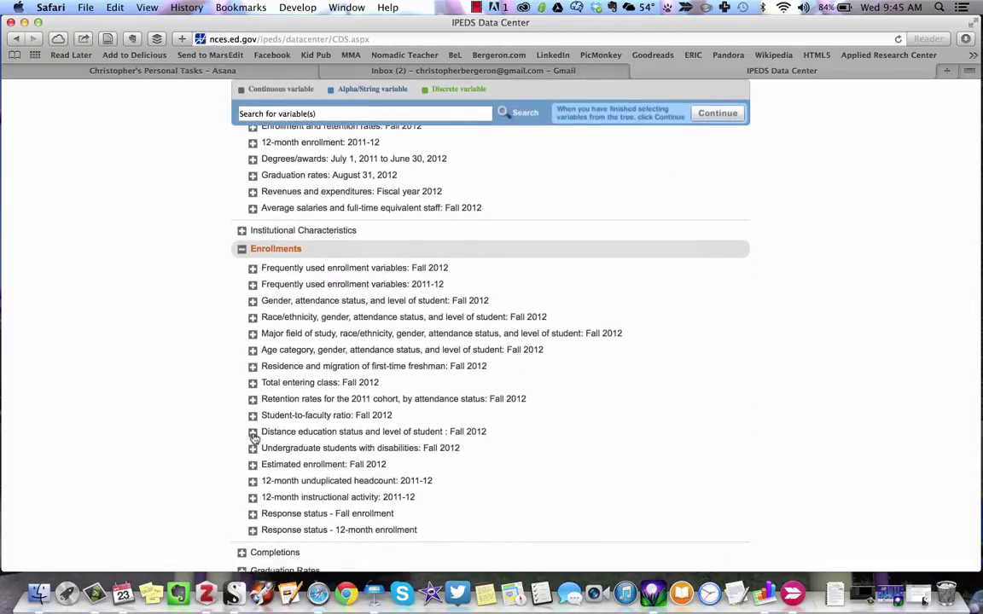
pyautogui.click(252, 433)
pyautogui.scroll(-3, 254, 437)
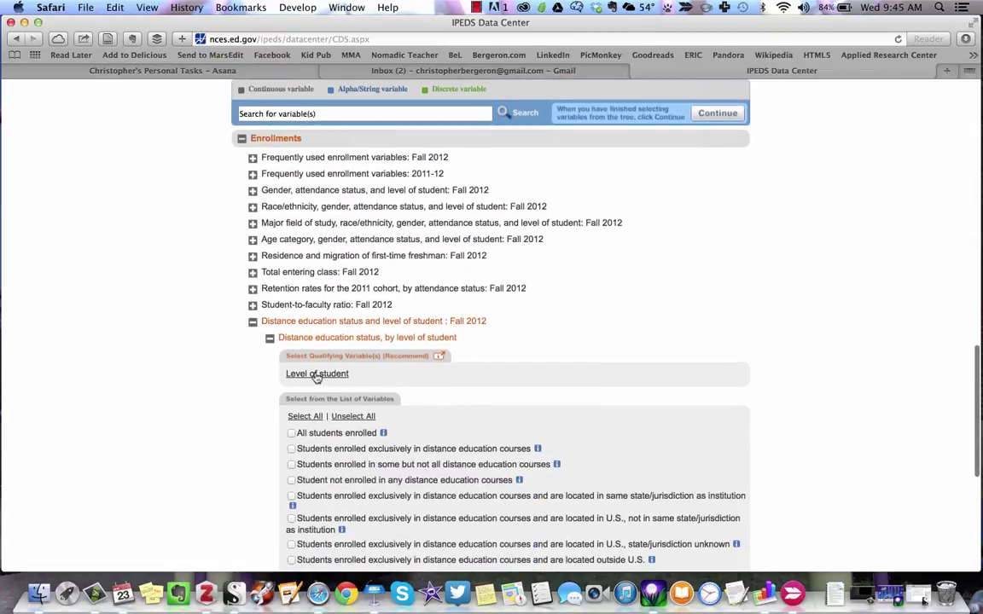
pyautogui.click(315, 377)
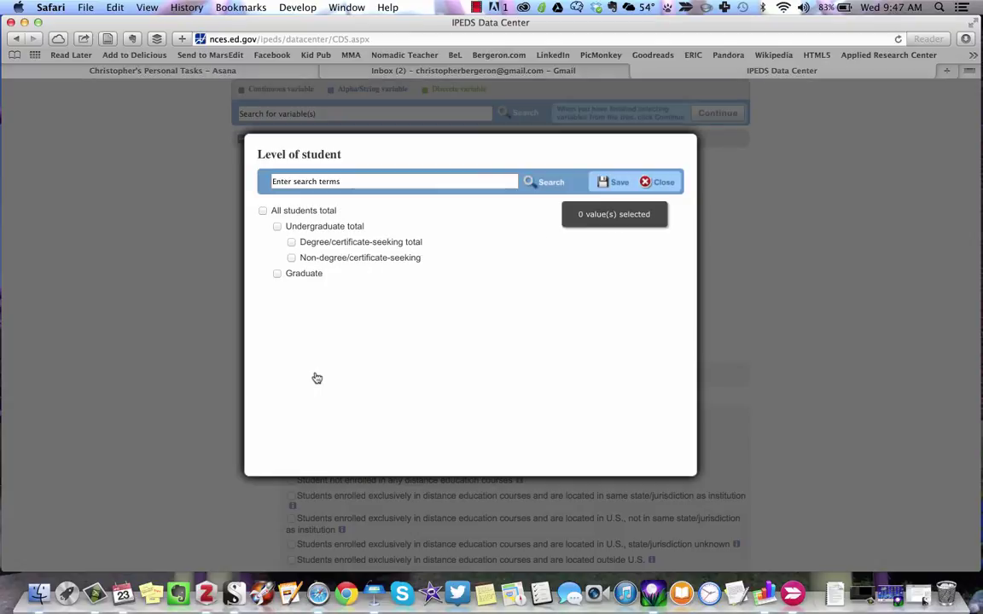
pyautogui.click(264, 211)
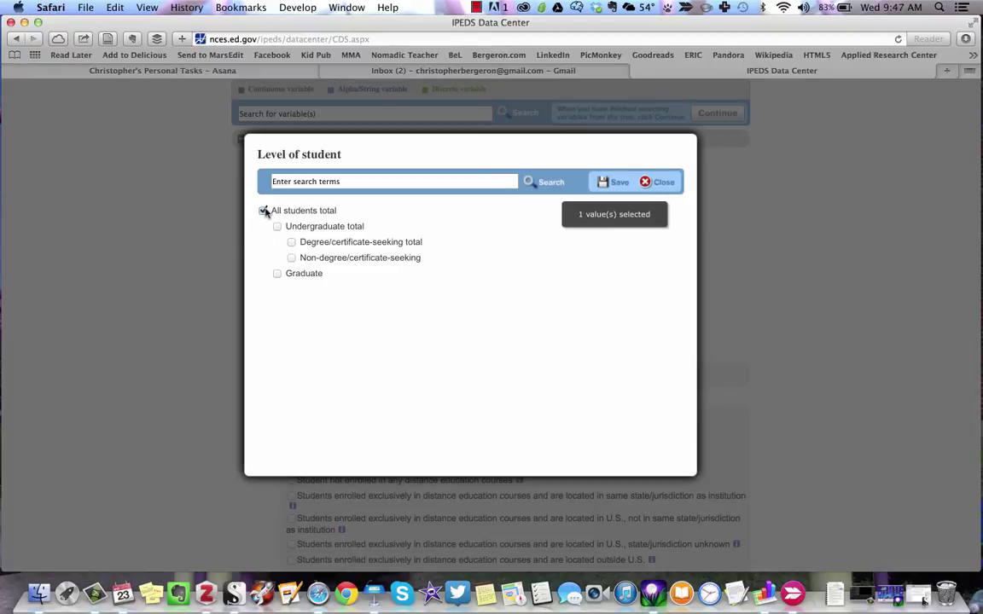
pyautogui.click(603, 182)
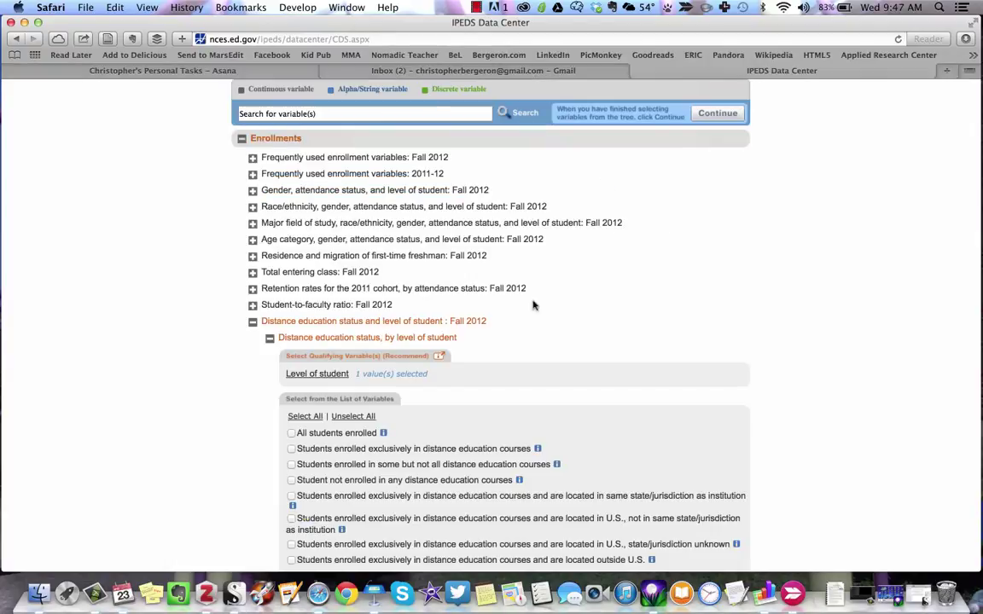
# Step: Include all students enrolled, those exclusively in distance education courses and those in some but not all, and continue to the output
pyautogui.scroll(-2, 494, 357)
pyautogui.scroll(-3, 495, 357)
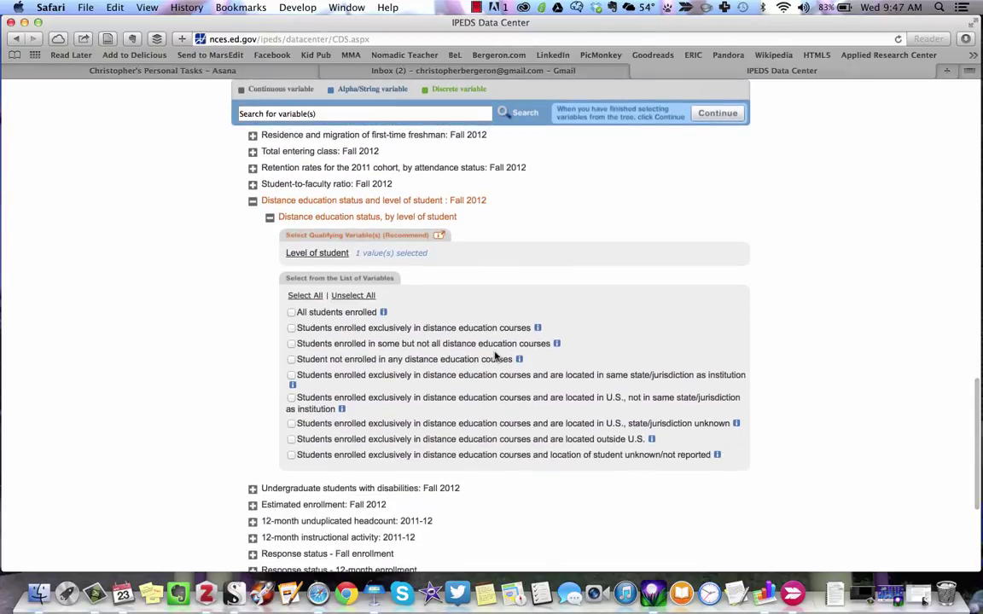
pyautogui.click(291, 312)
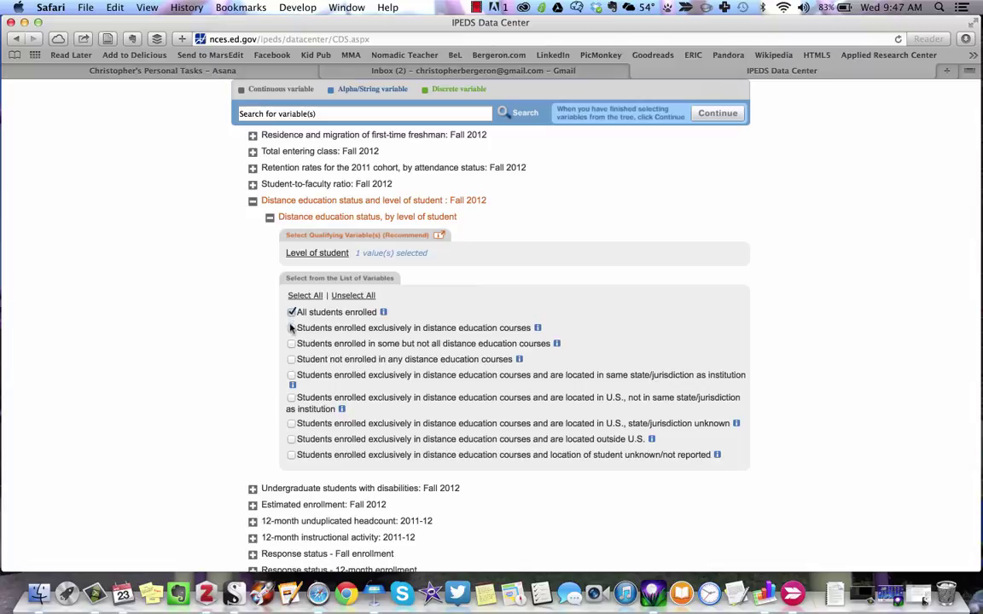
pyautogui.click(292, 329)
pyautogui.click(291, 345)
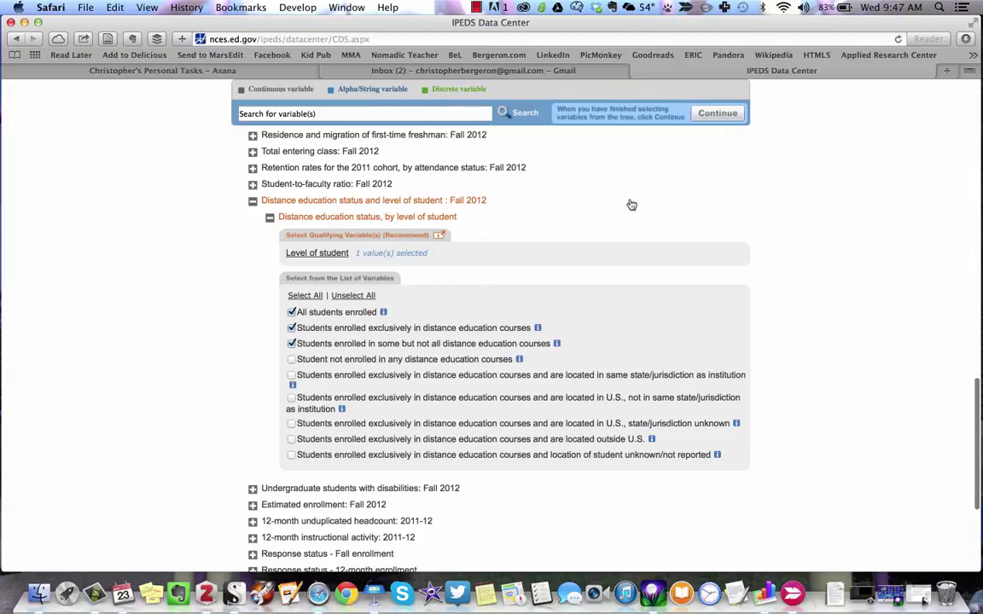
pyautogui.click(714, 121)
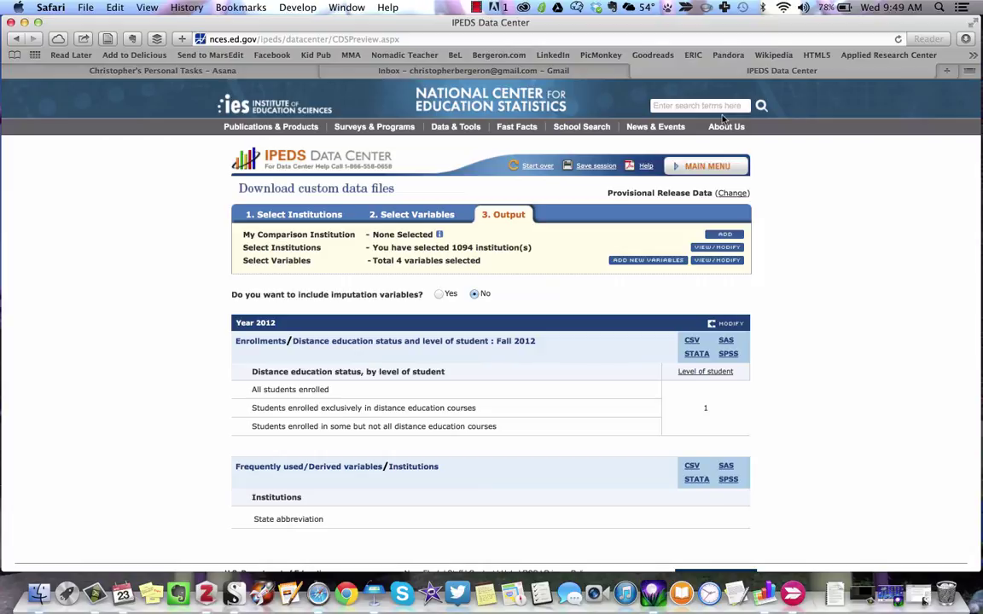
# Step: Download the Institutions data as CSV and open CSV_4232014-738.csv from the downloaded folder in Numbers
pyautogui.scroll(-3, 577, 411)
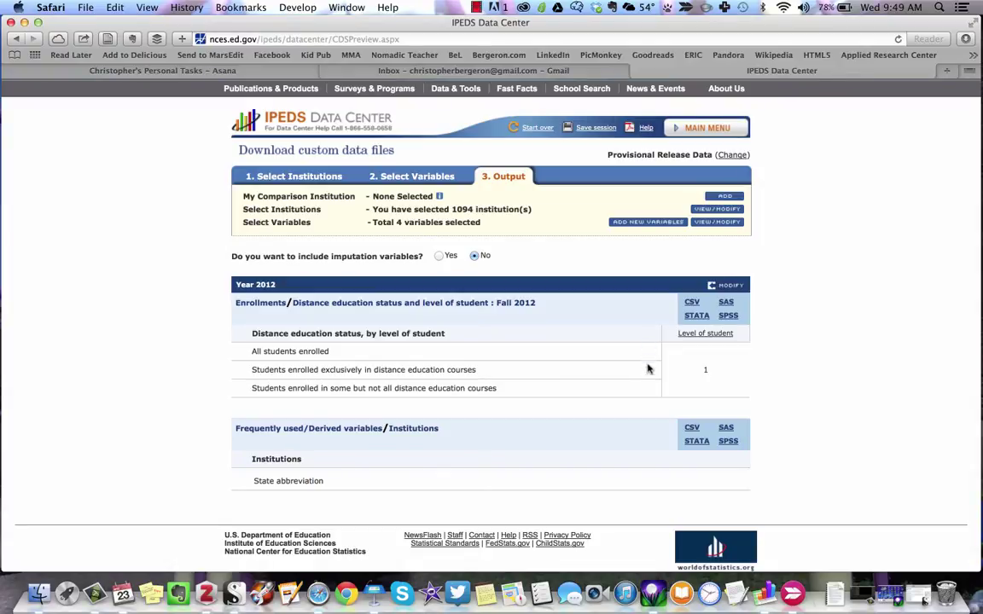
pyautogui.click(692, 428)
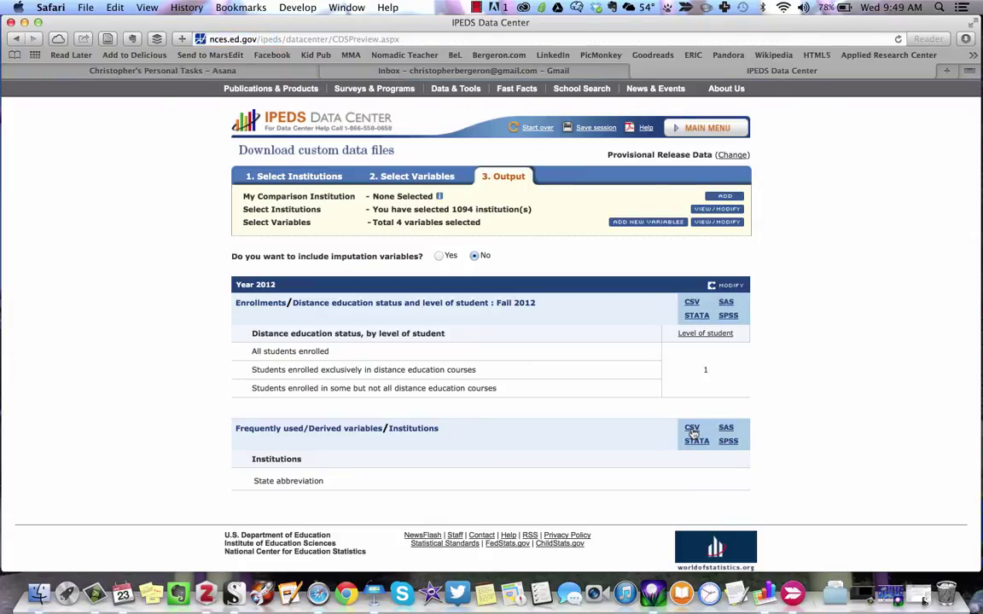
pyautogui.click(834, 587)
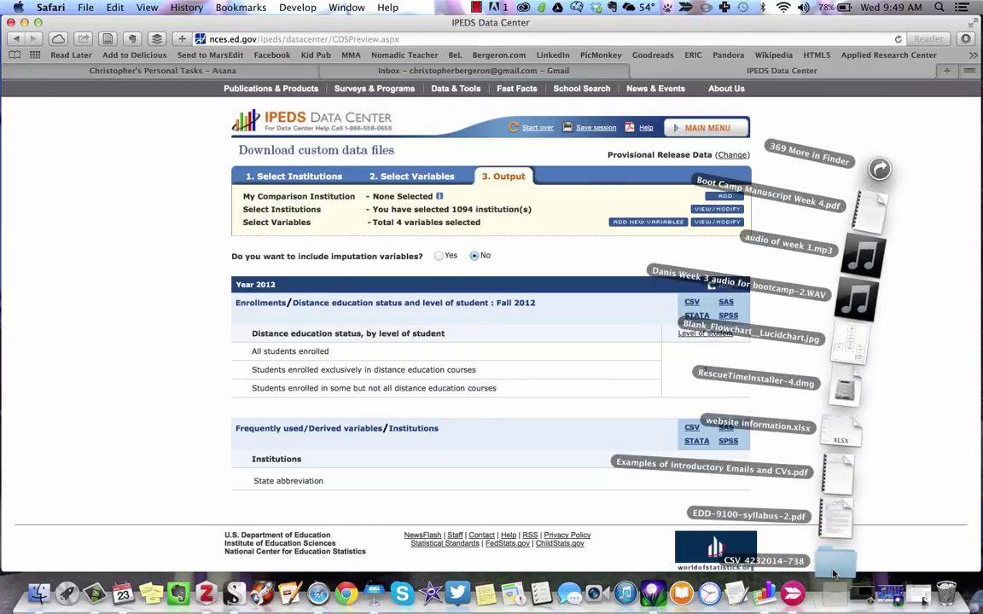
pyautogui.click(834, 568)
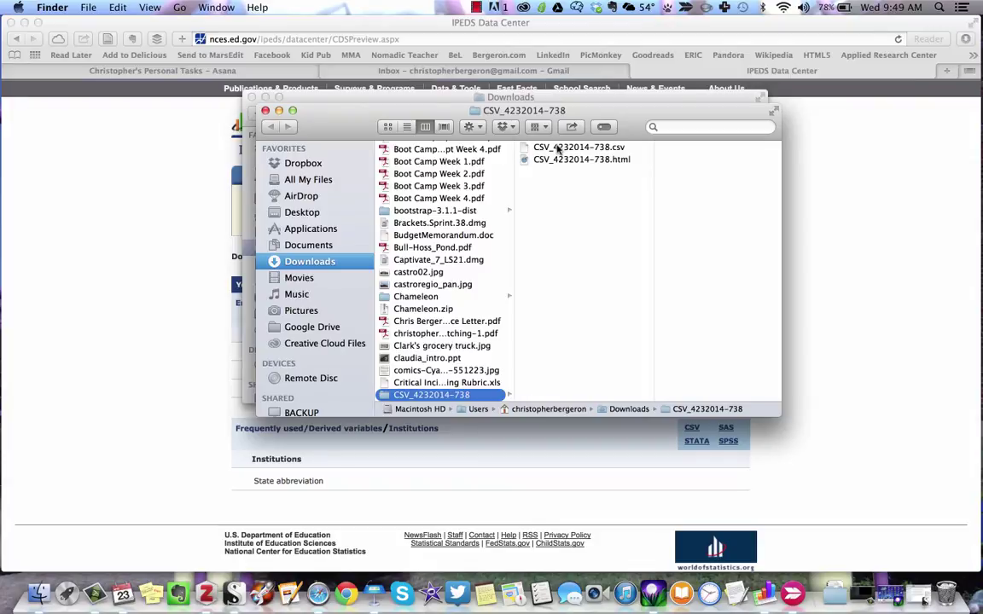
pyautogui.doubleClick(557, 148)
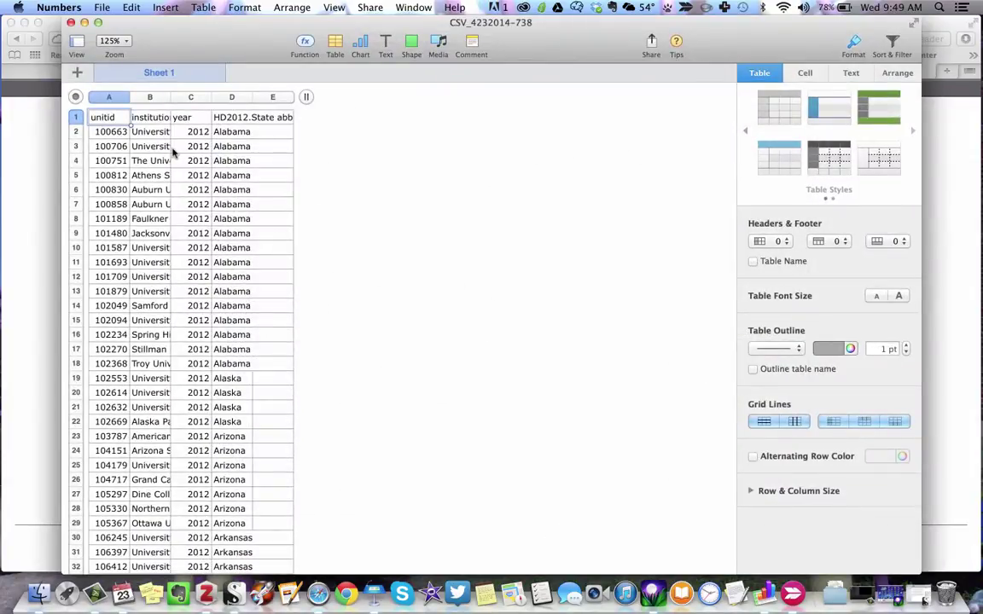
pyautogui.click(236, 100)
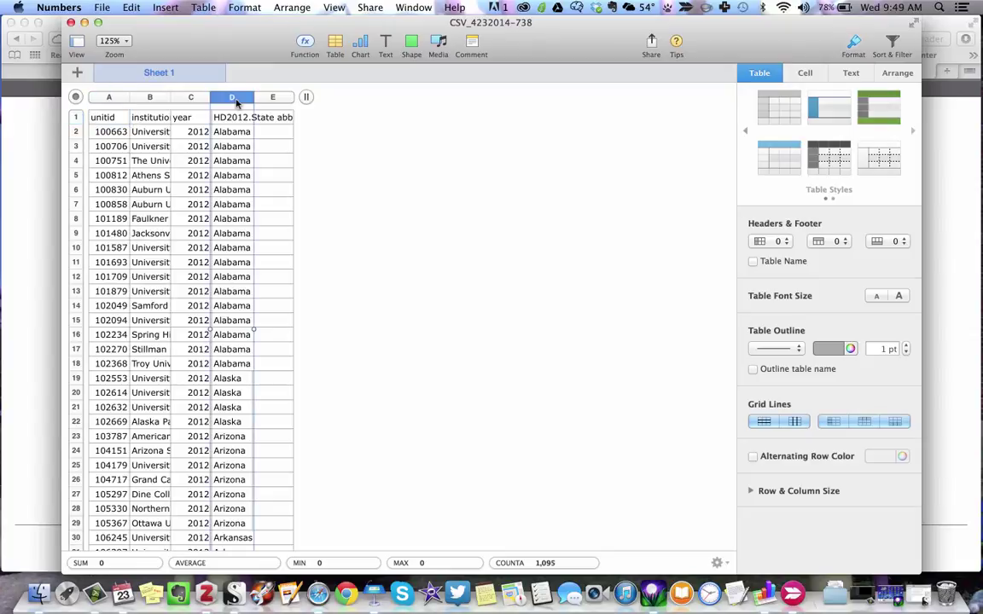
pyautogui.press('Delete')
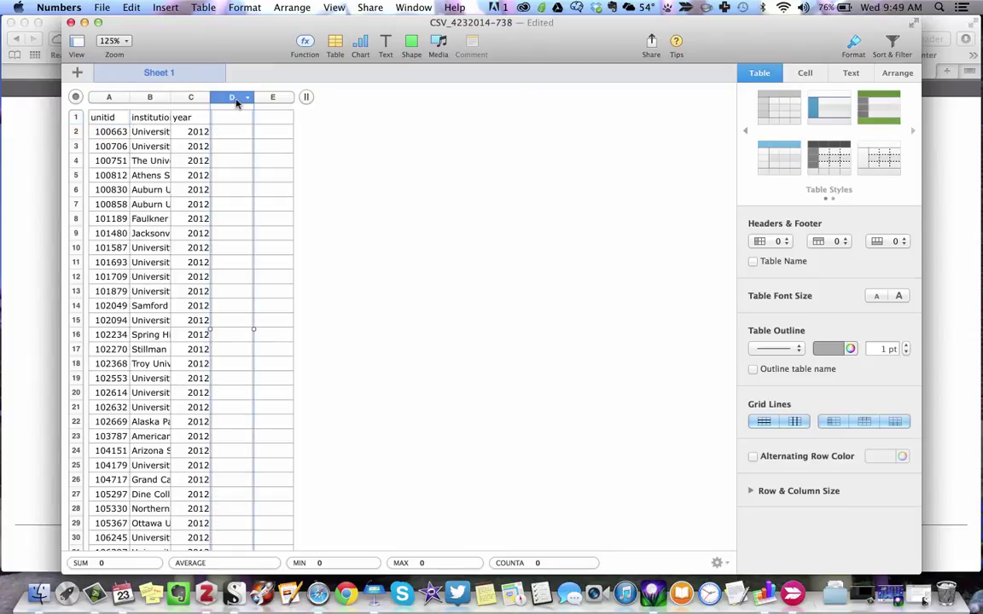
pyautogui.click(71, 22)
pyautogui.click(430, 221)
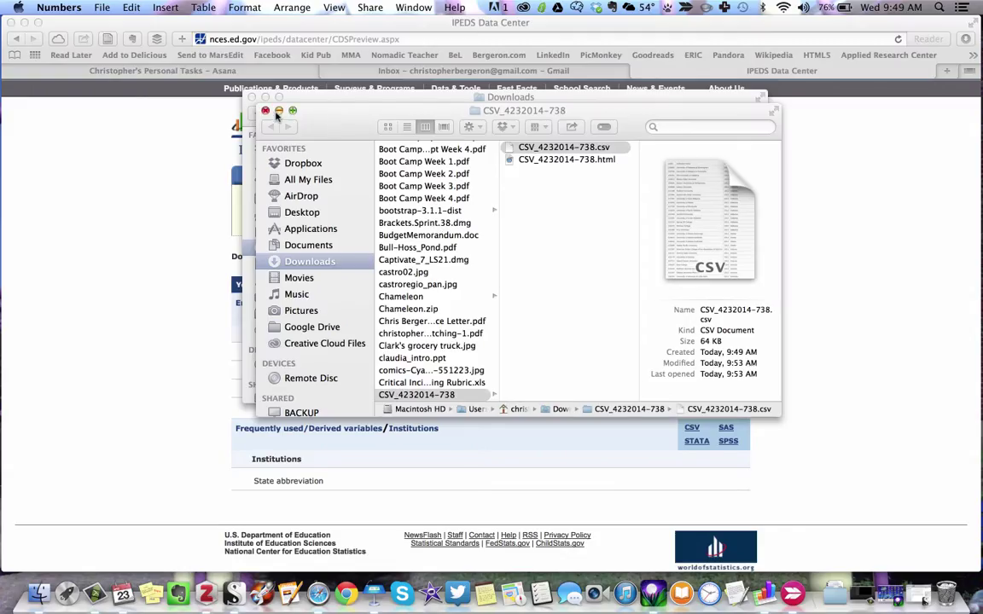
pyautogui.click(266, 111)
pyautogui.click(252, 97)
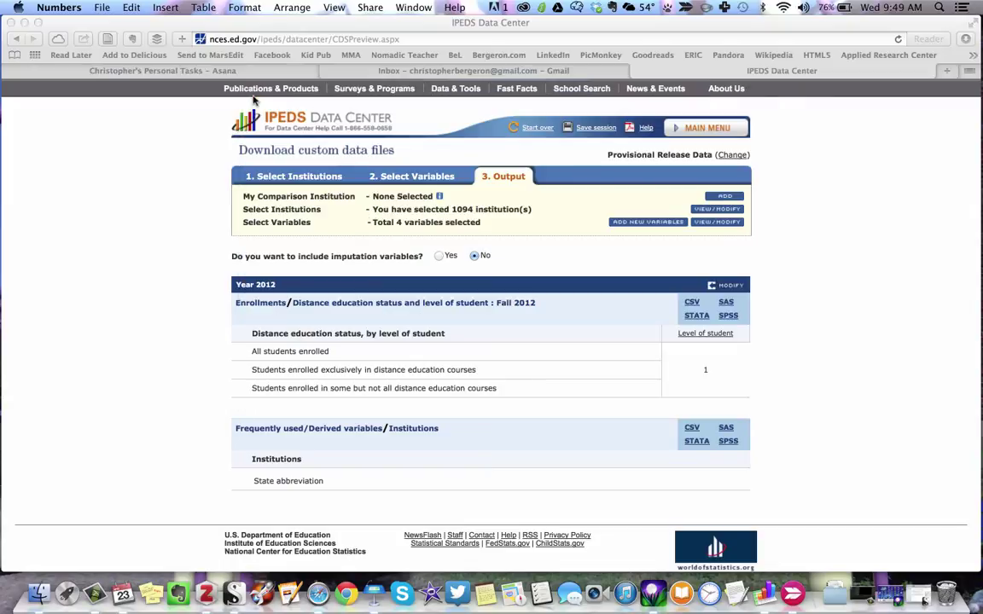
# Step: Download the Fall 2012 distance education enrollment data as CSV and open CSV_4232014-389.csv from the downloaded folder in Numbers
pyautogui.click(128, 223)
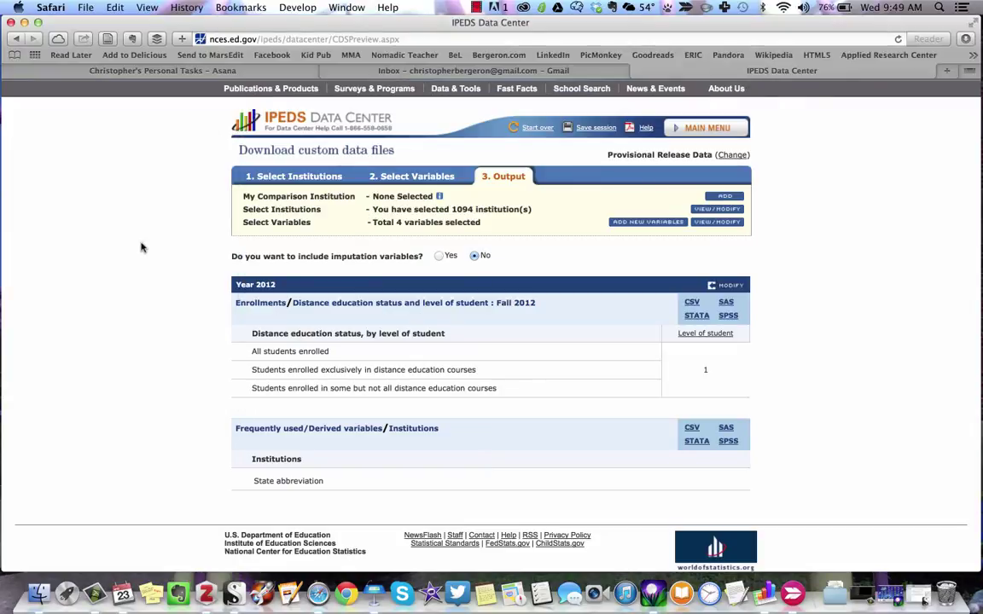
pyautogui.click(692, 303)
pyautogui.click(836, 595)
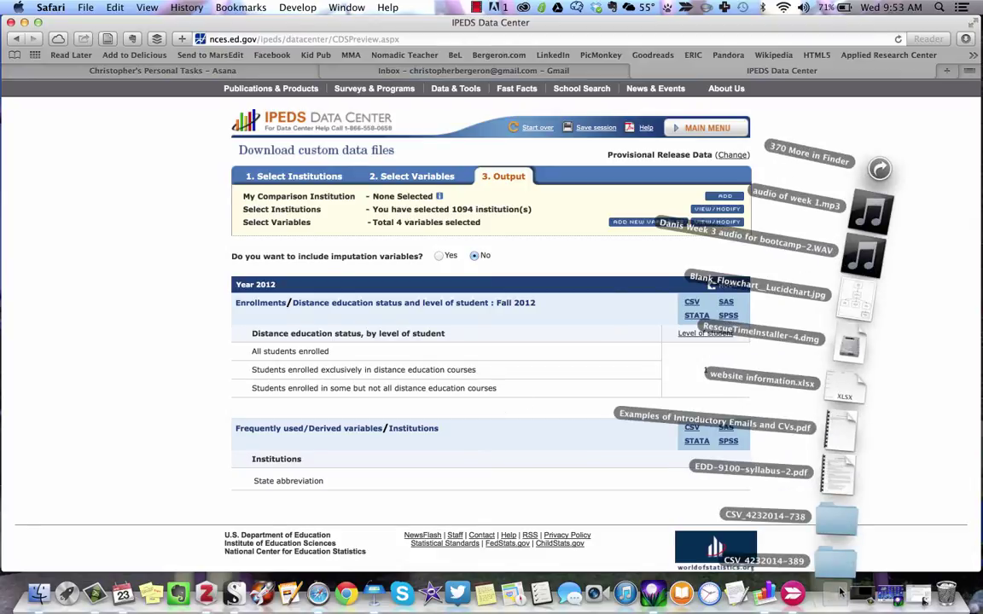
pyautogui.click(840, 571)
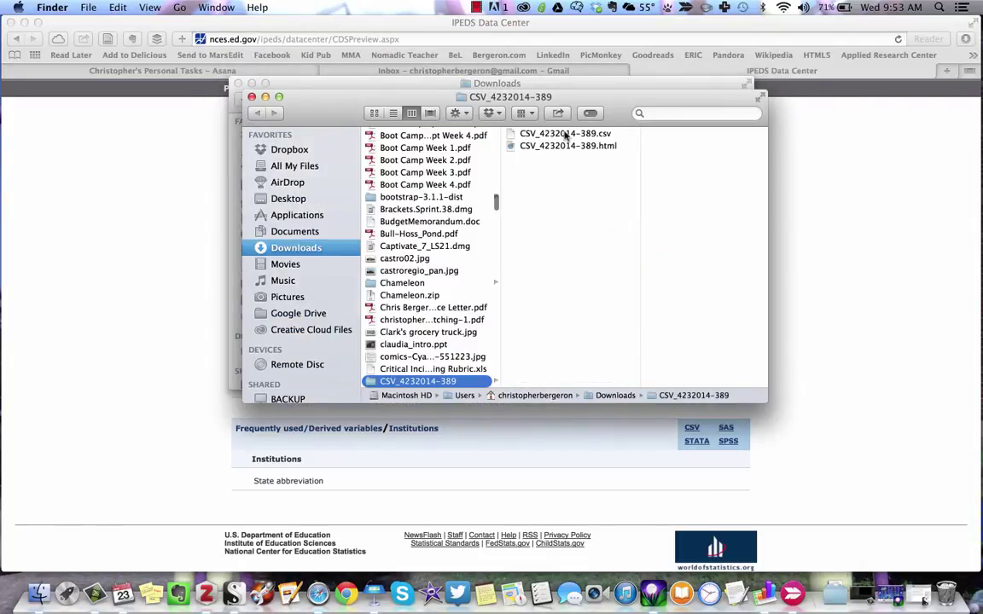
pyautogui.click(564, 135)
pyautogui.doubleClick(564, 135)
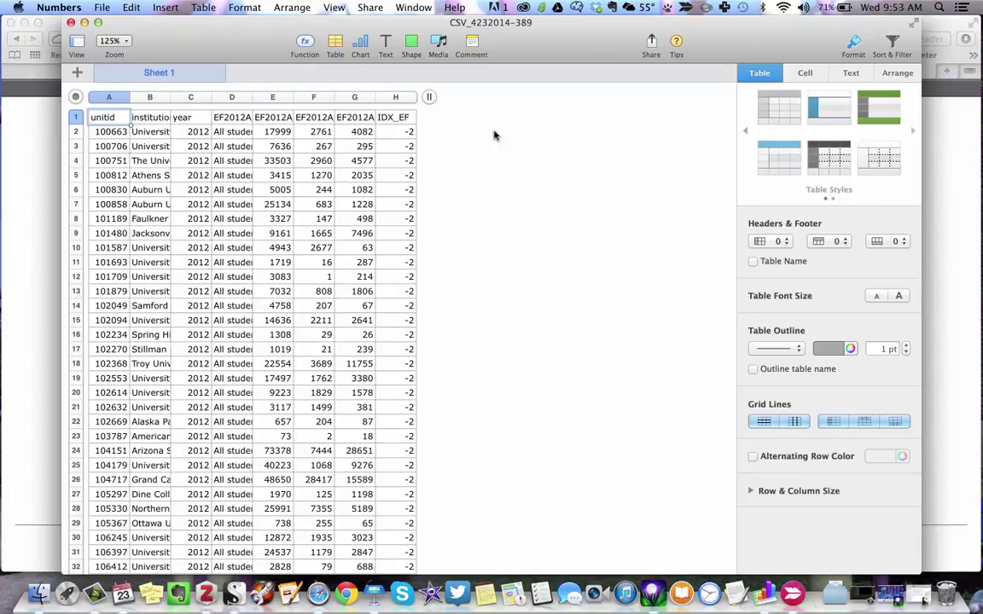
# Step: Replace the IDX_EF column H with the cut State abbreviation column by pasting over it
pyautogui.click(397, 121)
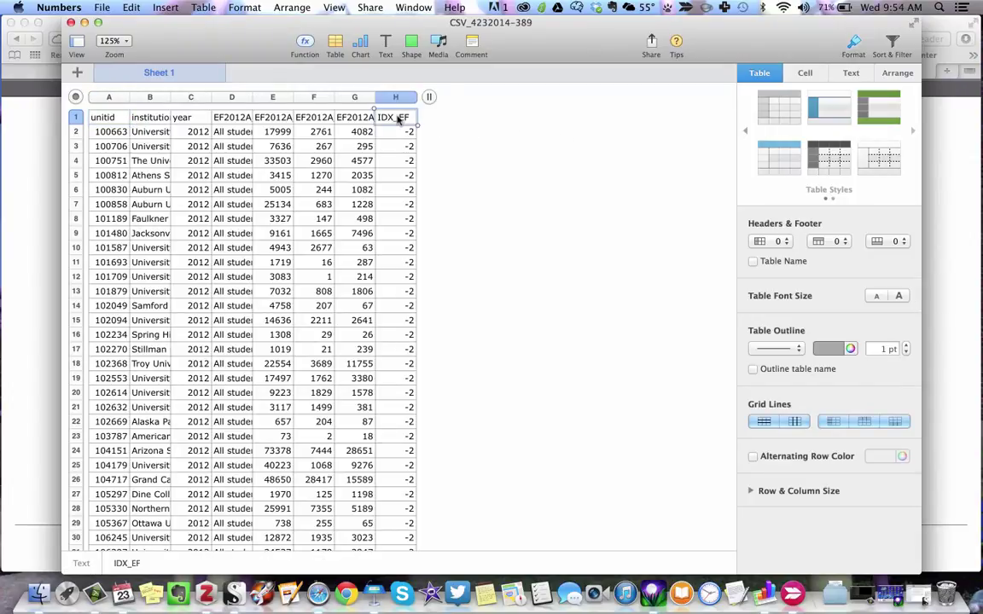
pyautogui.click(395, 99)
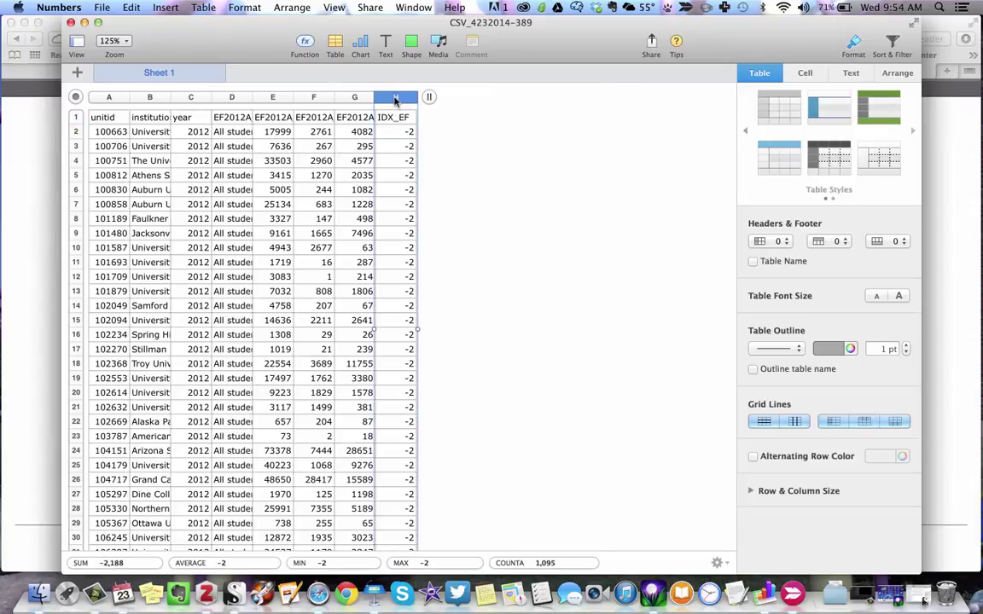
pyautogui.press('super+v')
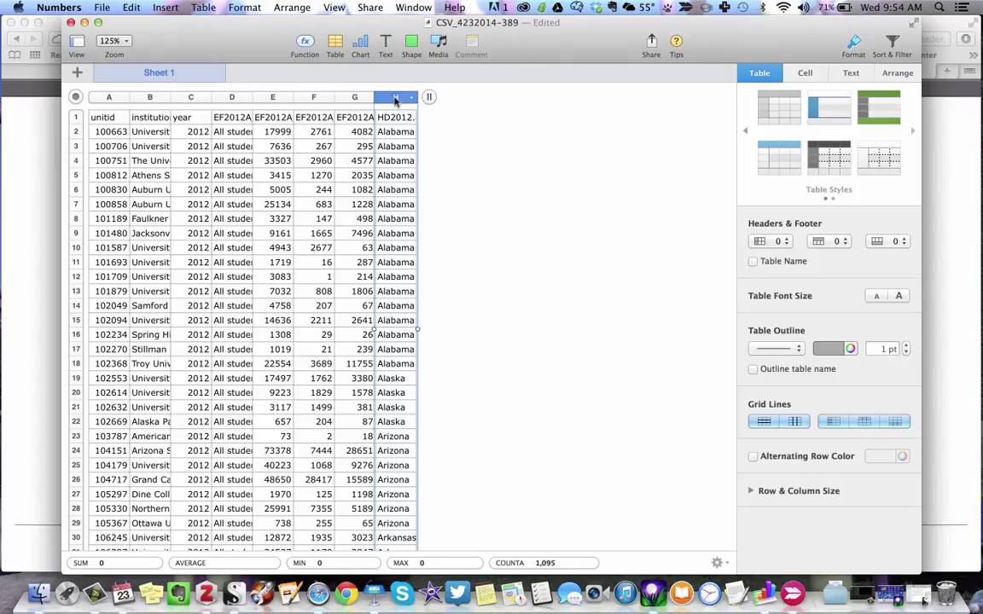
# Step: Move the State abbreviation column directly after institution name, and widen column B so the institution names can be read
pyautogui.click(109, 99)
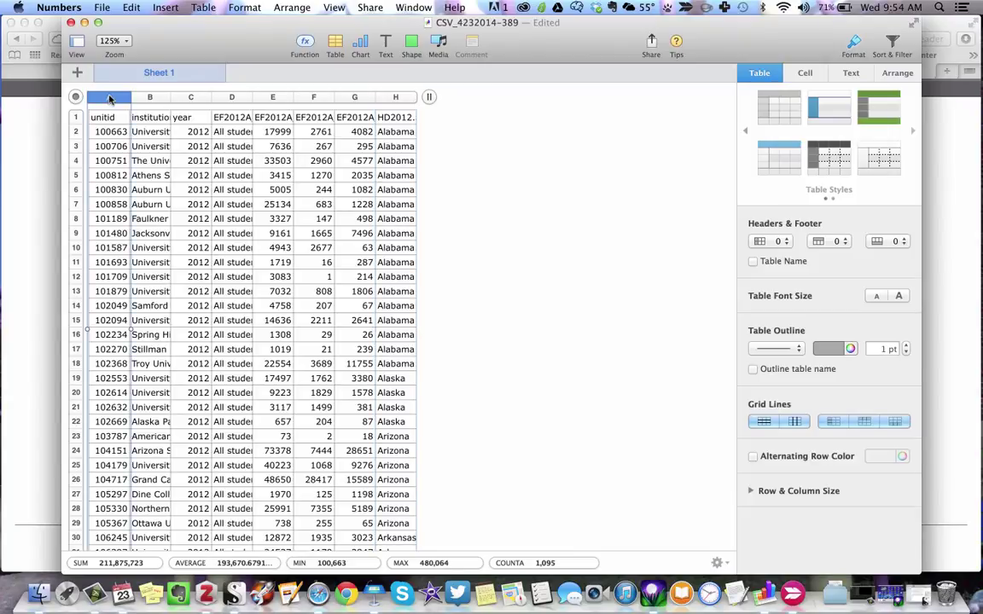
pyautogui.click(397, 99)
pyautogui.moveTo(397, 99); pyautogui.dragTo(190, 97)
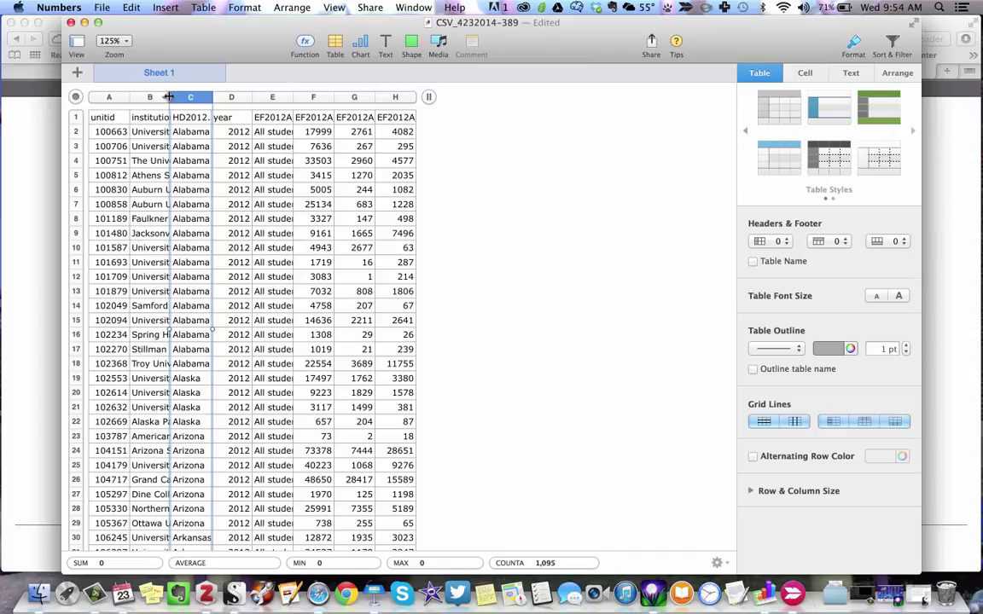
pyautogui.moveTo(169, 96); pyautogui.dragTo(302, 104)
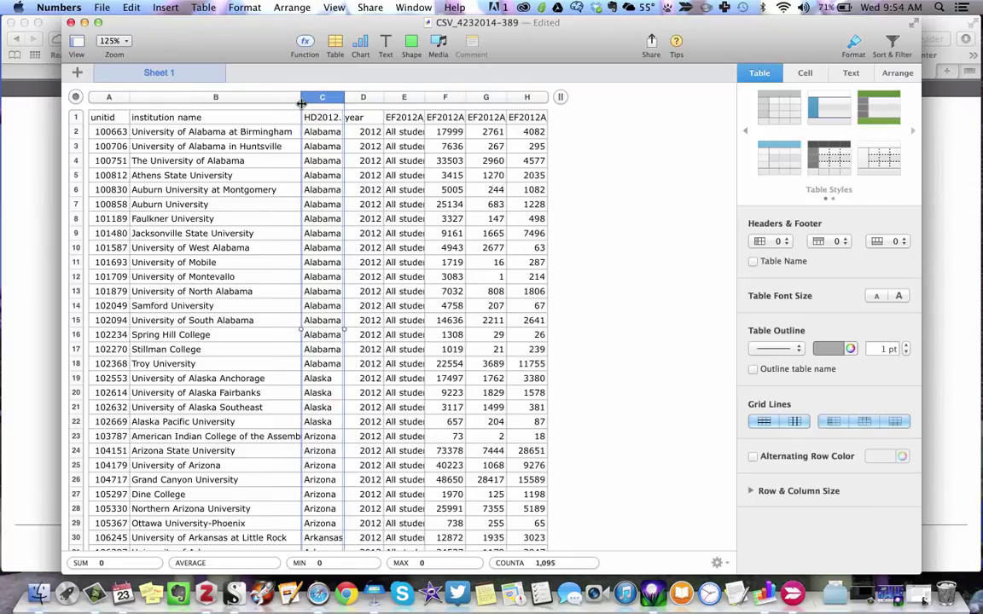
pyautogui.click(585, 147)
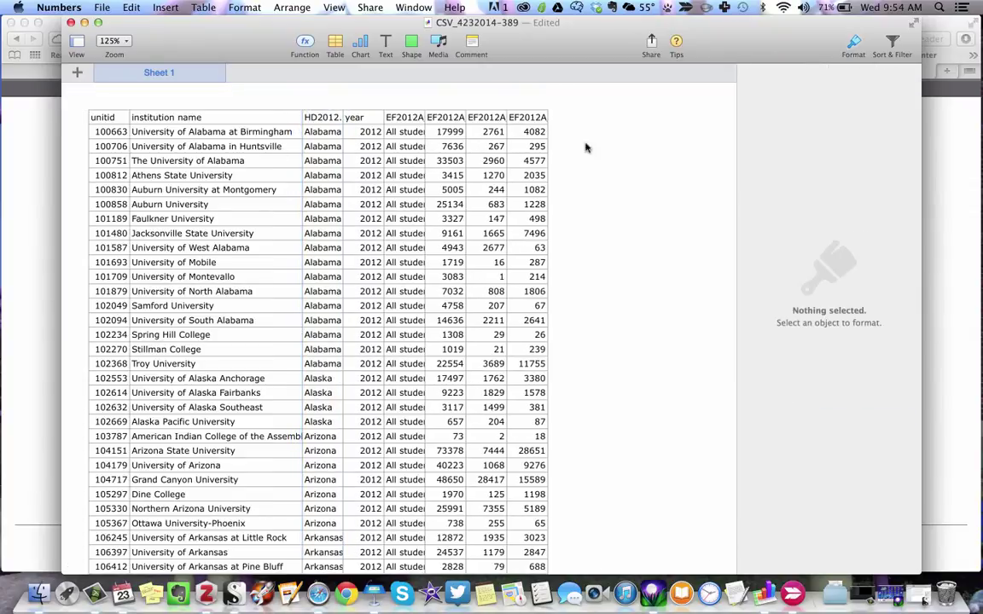
# Step: Shorten the header of column F to "All students enrolled" by removing its EF2012A_Dist. prefix
pyautogui.click(447, 120)
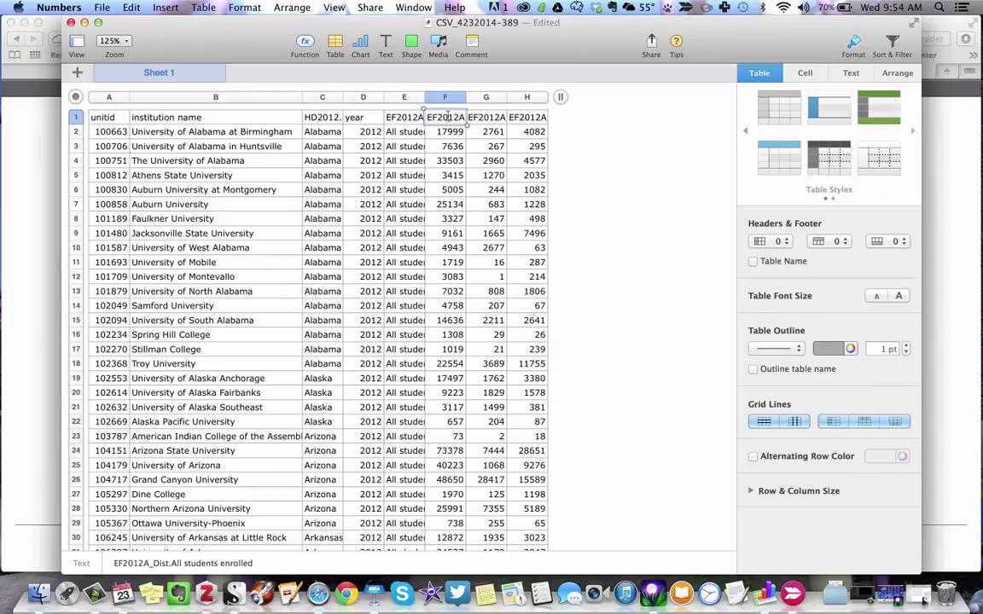
pyautogui.click(448, 119)
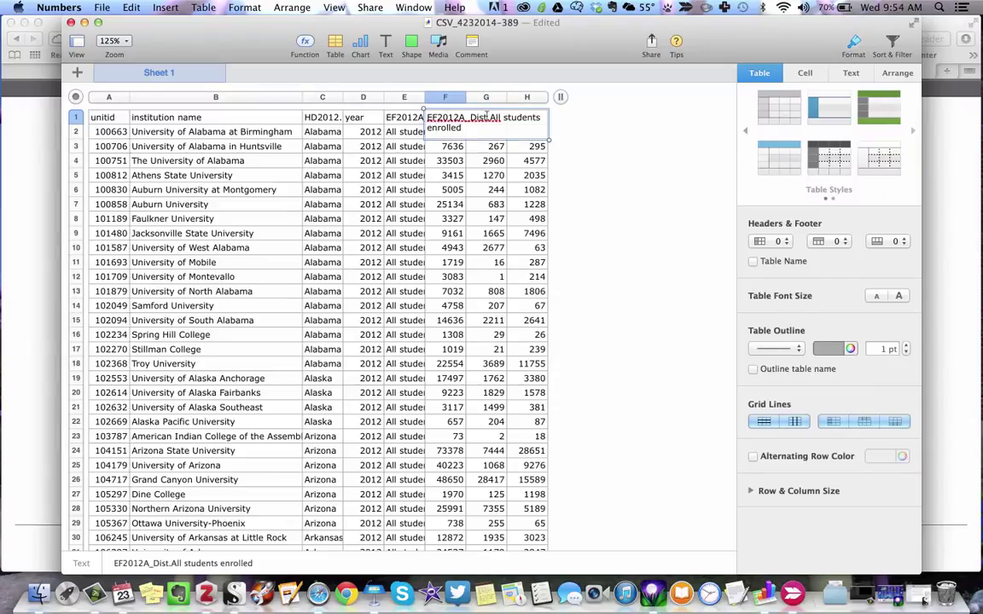
pyautogui.doubleClick(483, 117)
pyautogui.moveTo(470, 117); pyautogui.dragTo(382, 104)
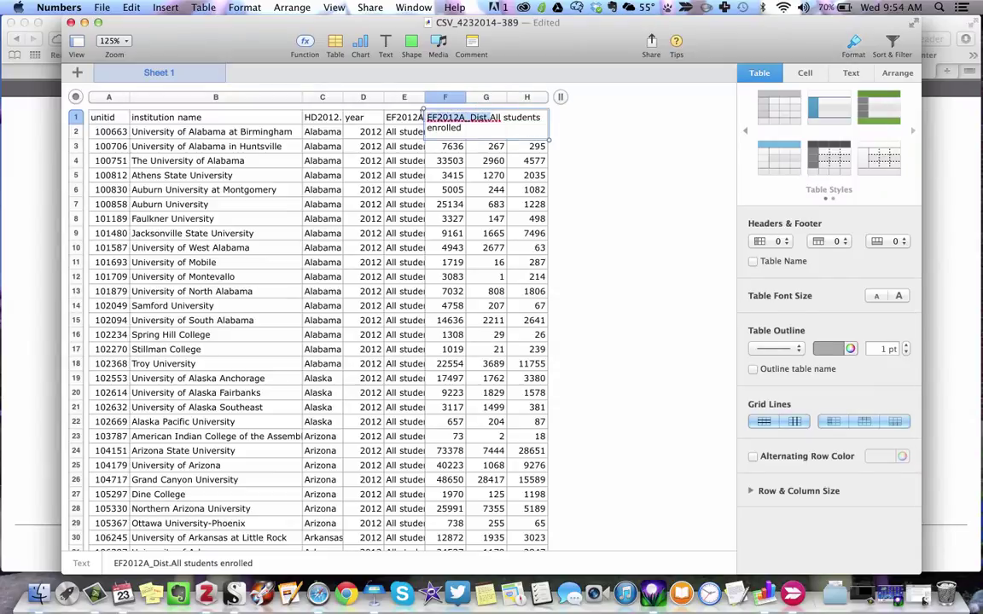
pyautogui.press('BackSpace')
pyautogui.press('Return')
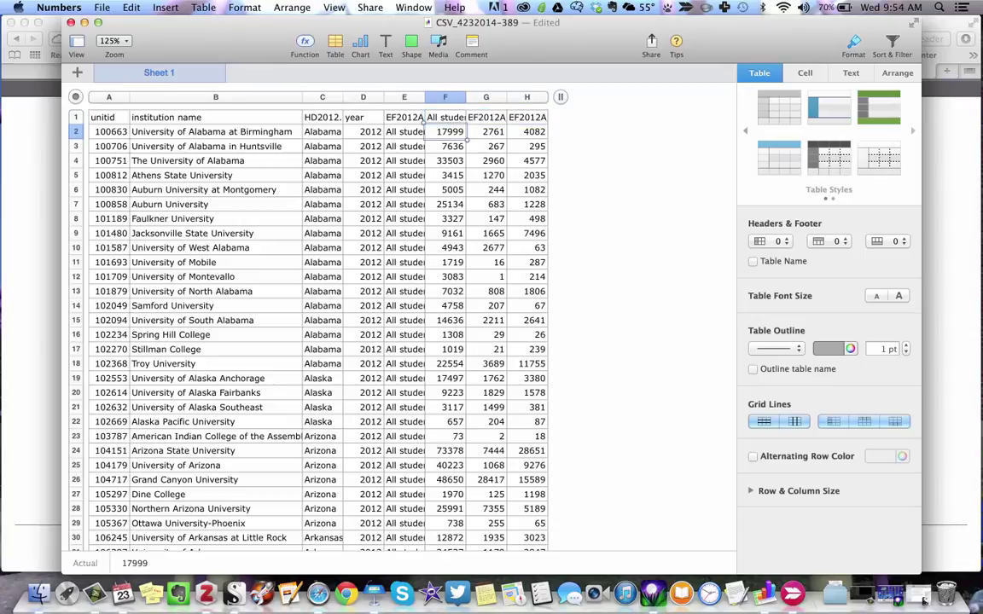
# Step: Shorten the header of column G to "exclusively in distance education courses"
pyautogui.click(487, 122)
pyautogui.click(487, 122)
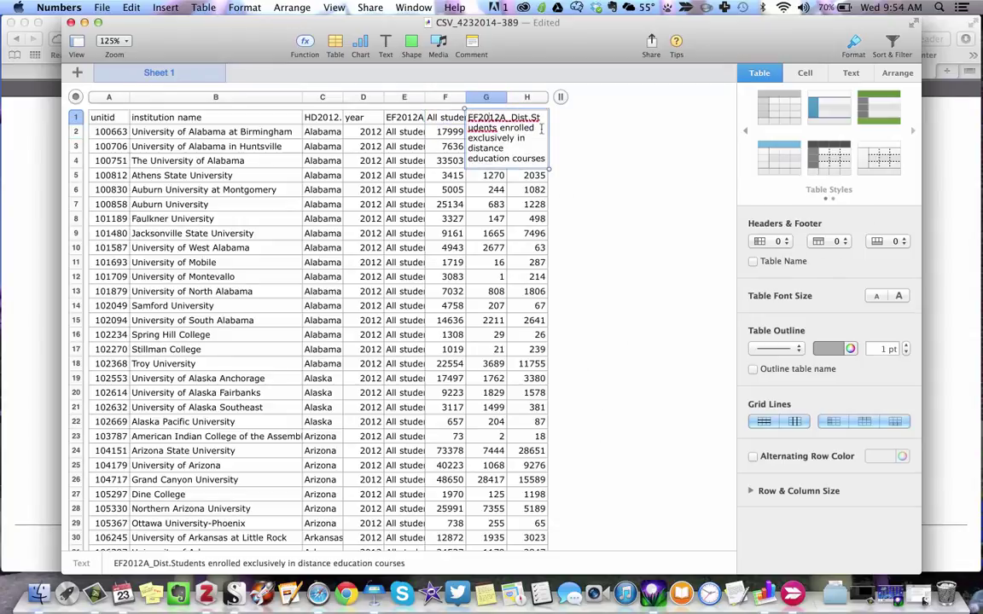
pyautogui.moveTo(534, 127); pyautogui.dragTo(452, 114)
pyautogui.press('BackSpace')
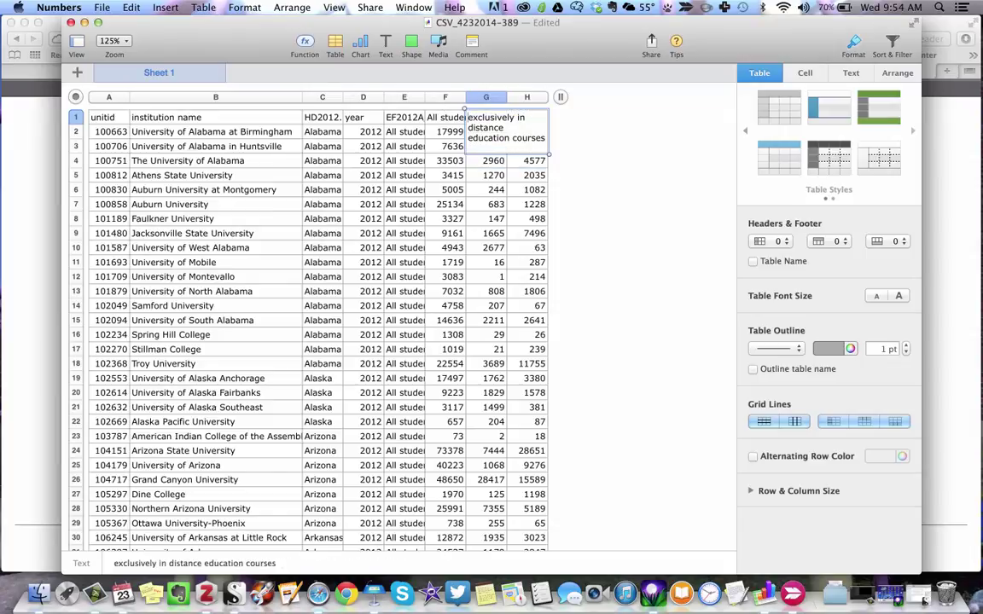
pyautogui.press('Return')
# Step: Shorten the header of column H to "some but not all distance education courses"
pyautogui.click(528, 117)
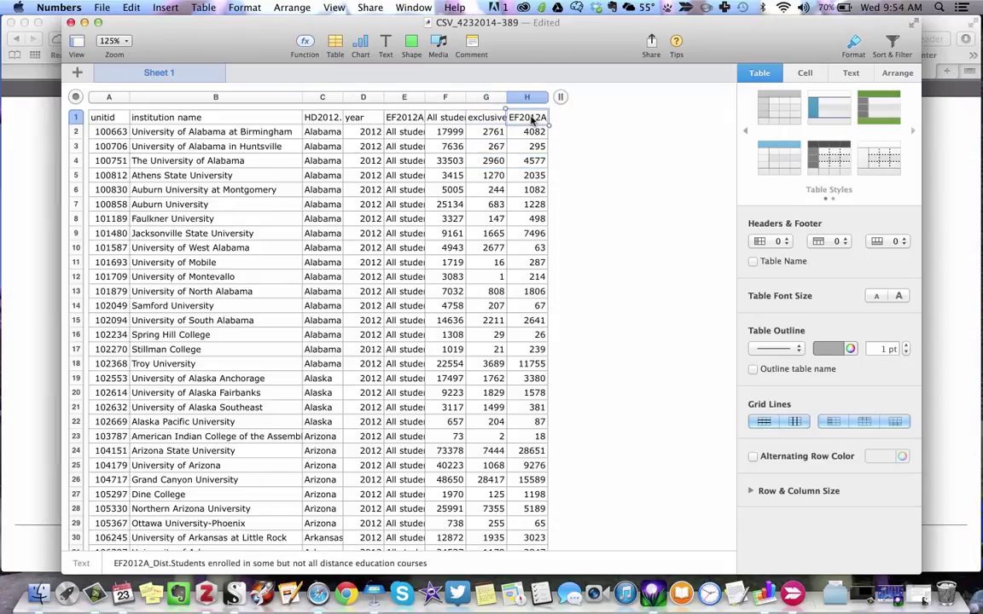
pyautogui.click(529, 116)
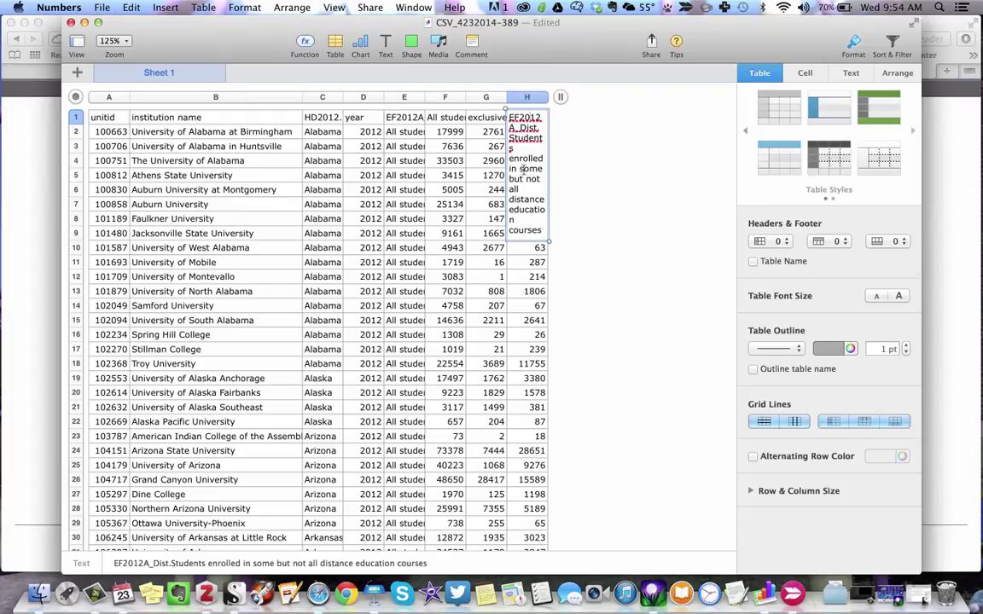
pyautogui.moveTo(509, 158); pyautogui.dragTo(519, 169)
pyautogui.press('BackSpace')
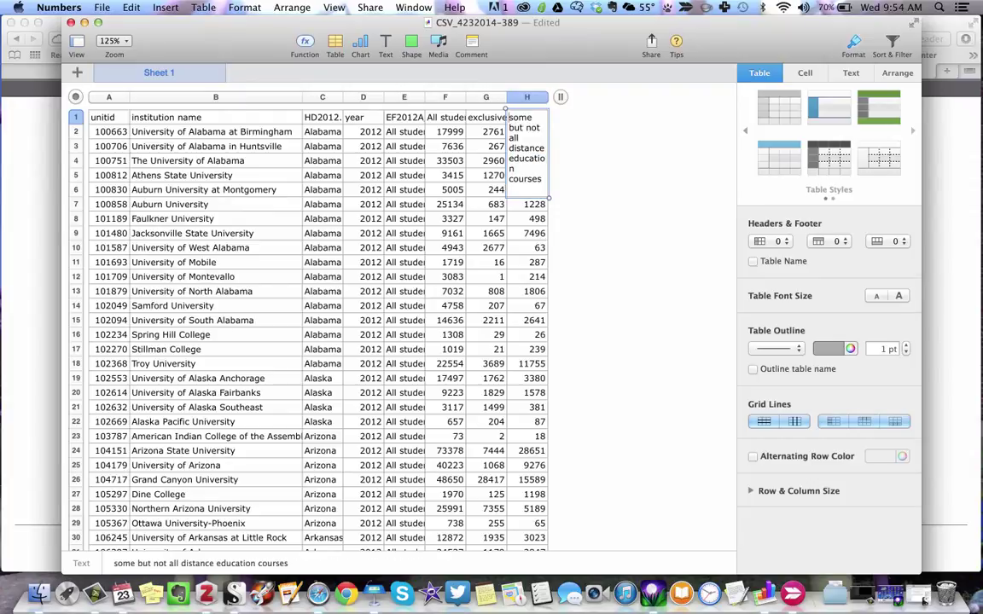
pyautogui.press('Return')
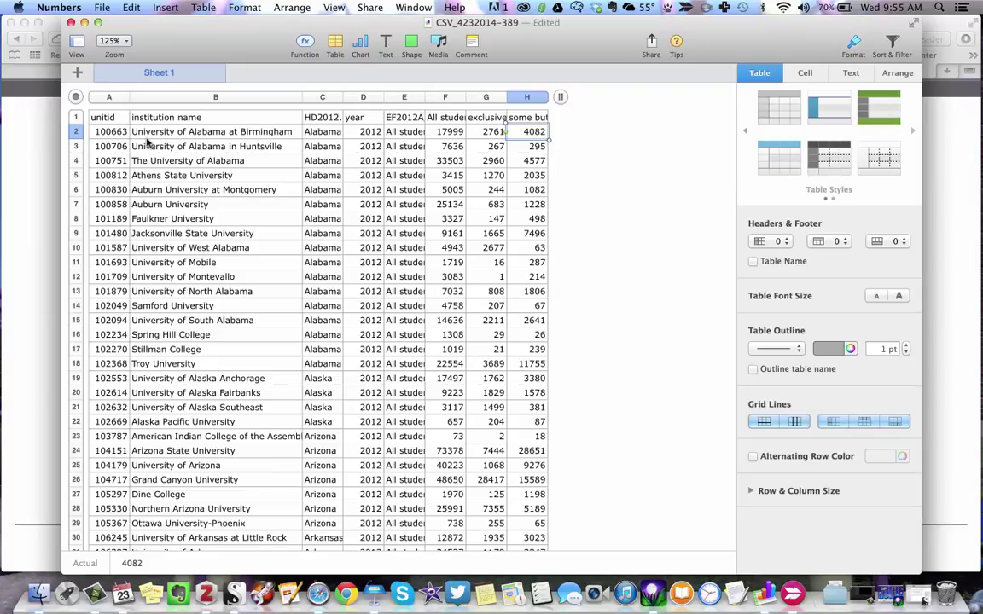
# Step: Convert row 1 to a header row and apply Freeze Header Rows to it
pyautogui.click(75, 117)
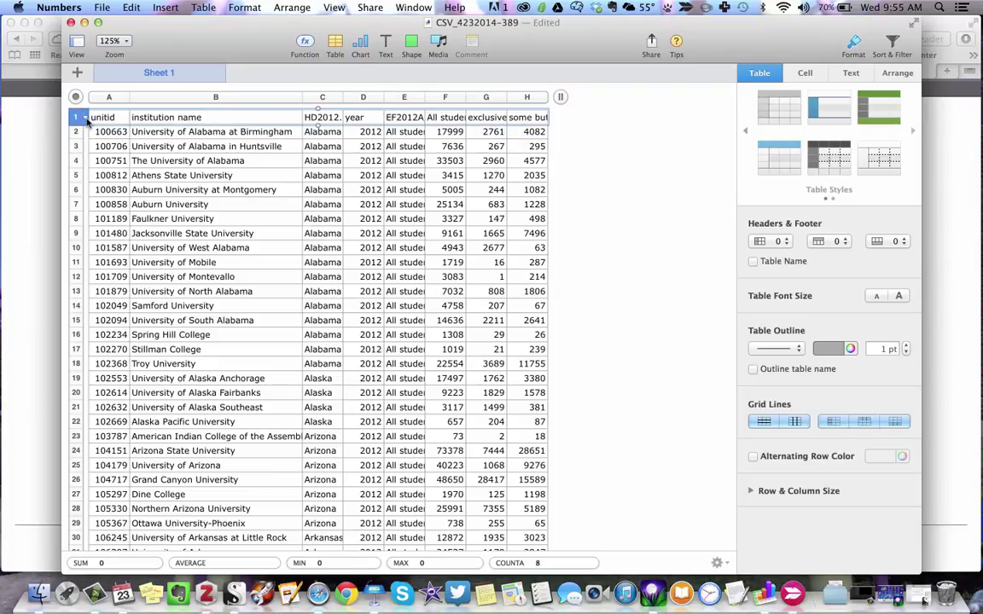
pyautogui.click(85, 117)
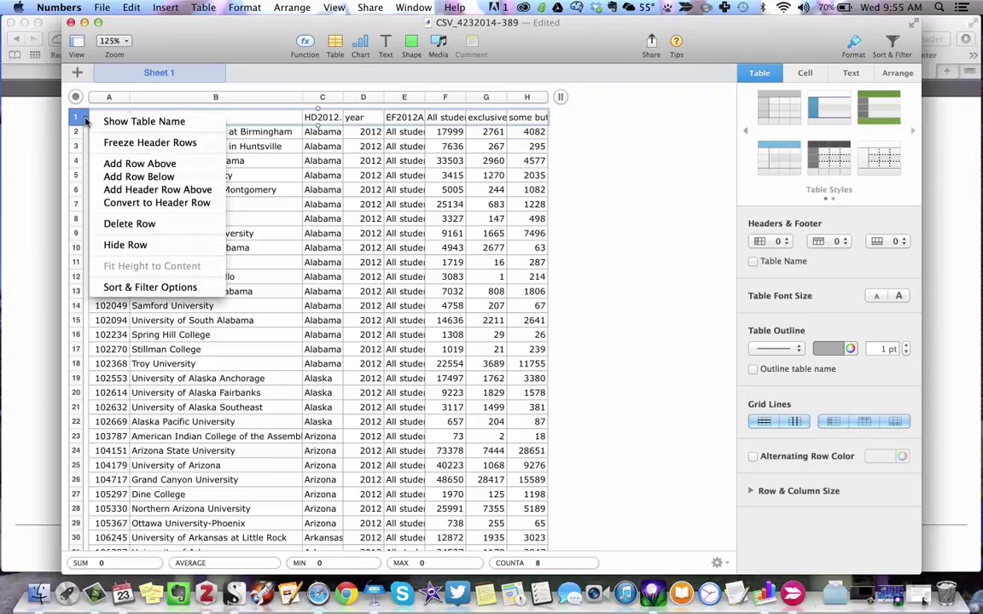
pyautogui.click(136, 203)
pyautogui.click(85, 120)
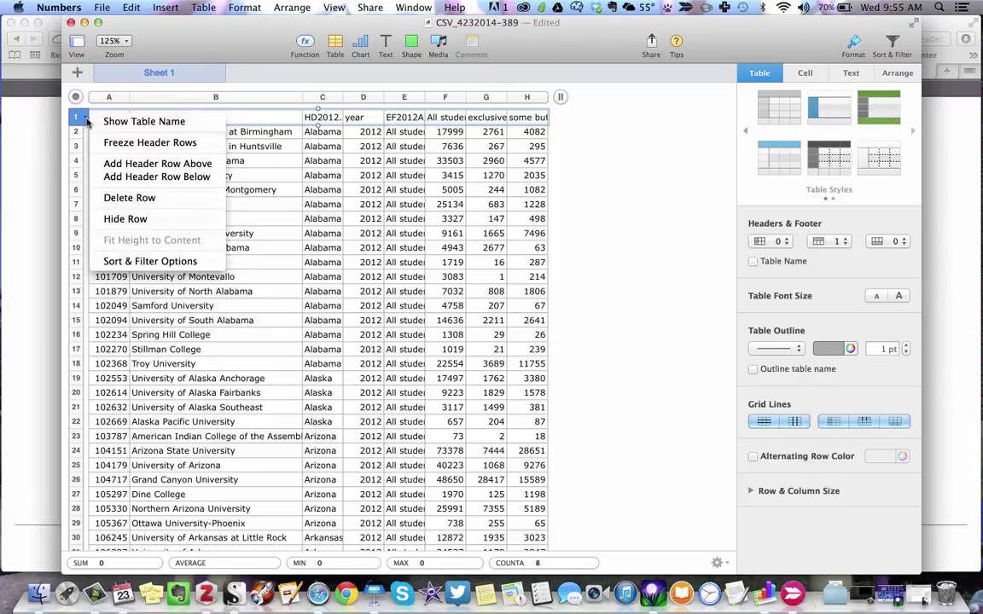
pyautogui.click(126, 145)
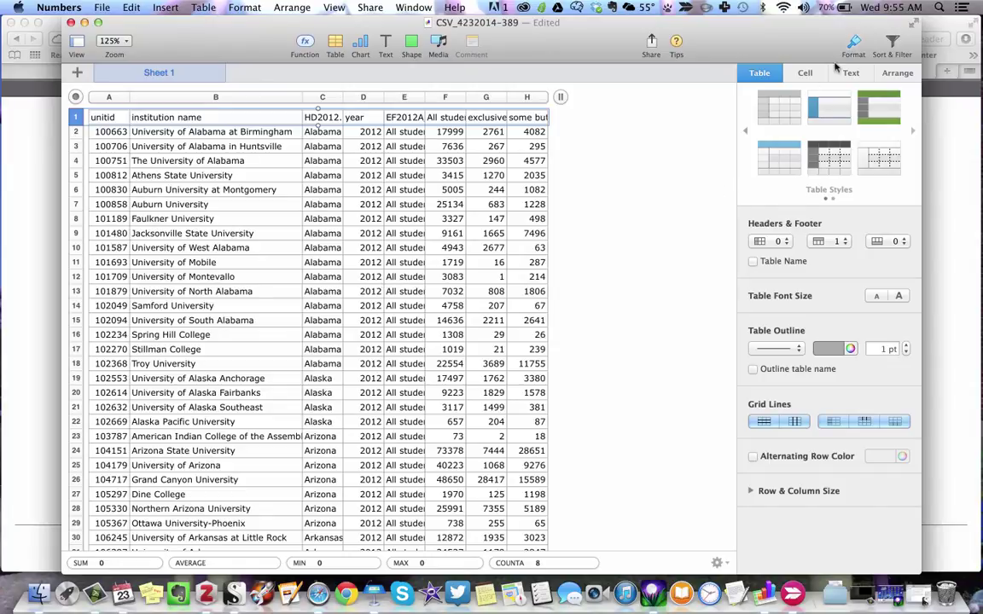
# Step: Sort the entire table by "exclusively in distance education courses" in descending order
pyautogui.click(896, 41)
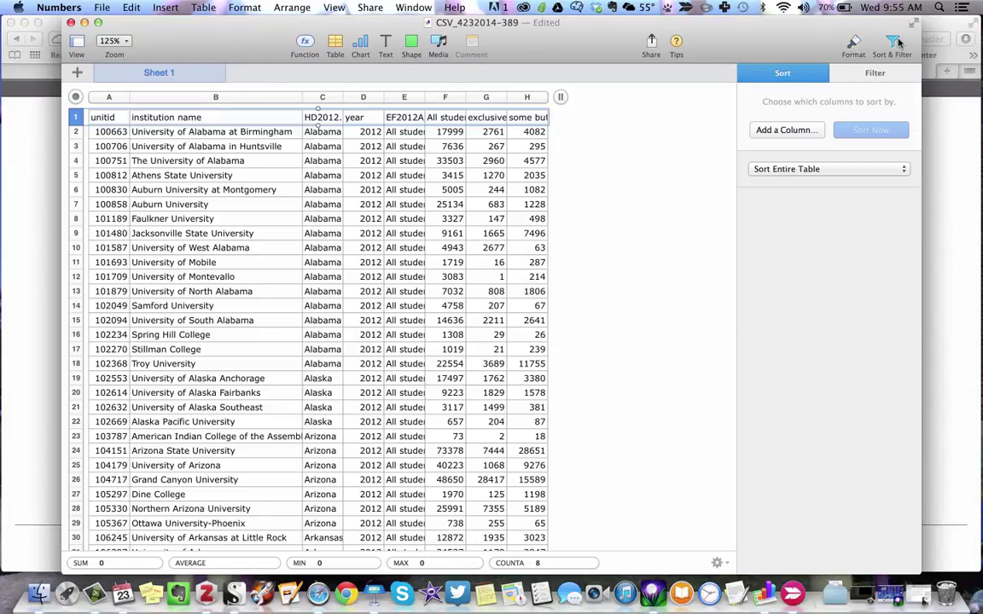
pyautogui.click(785, 129)
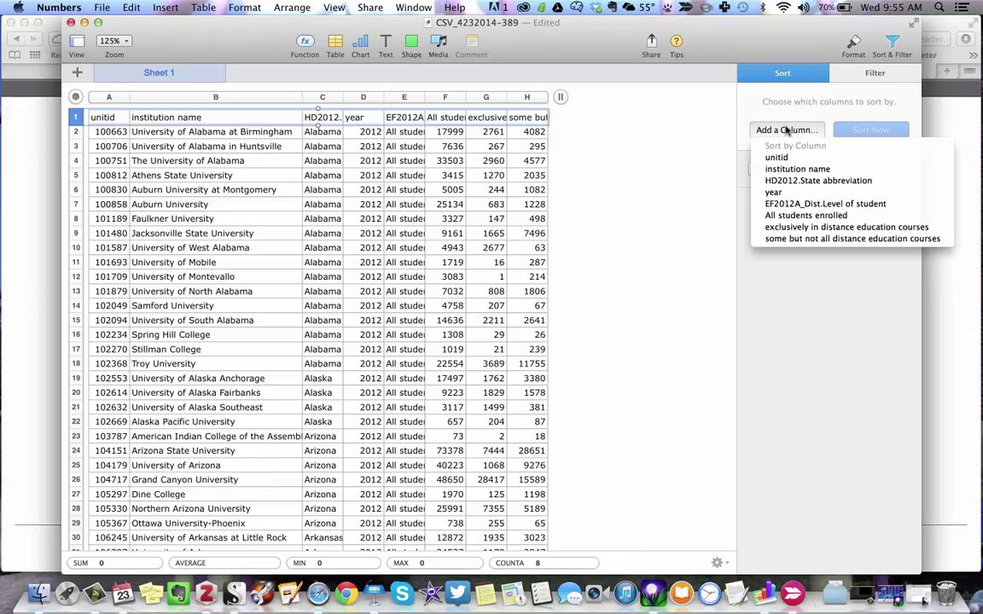
pyautogui.click(800, 227)
pyautogui.click(789, 239)
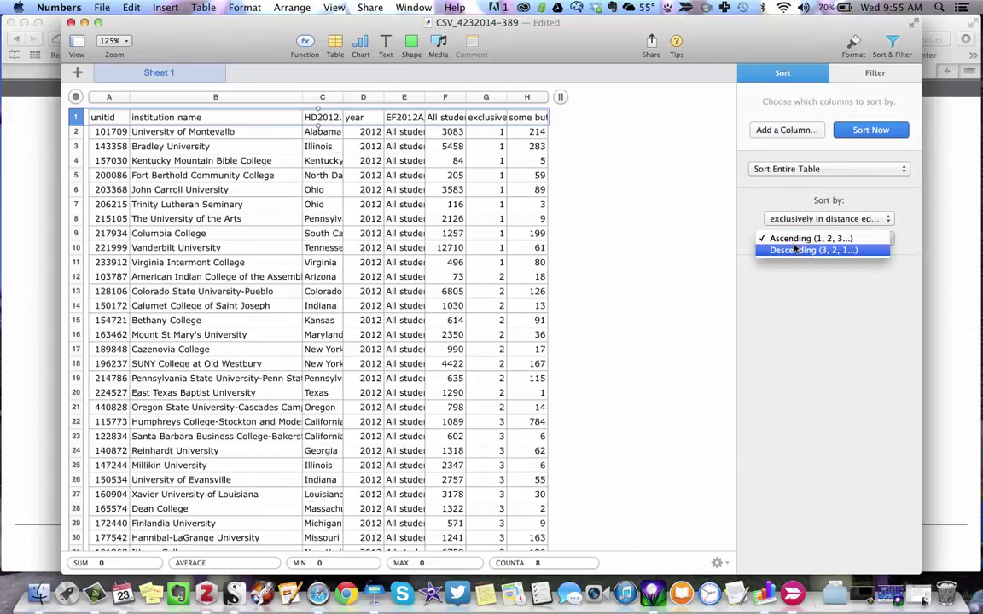
pyautogui.click(793, 249)
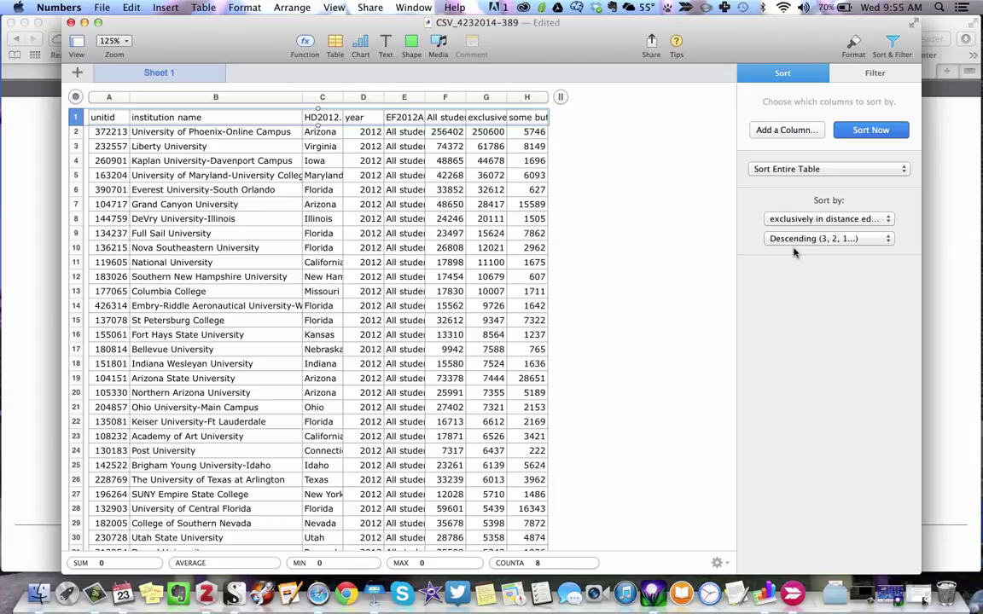
# Step: Examine the first institution's row from its name across to the last enrollment column
pyautogui.click(245, 137)
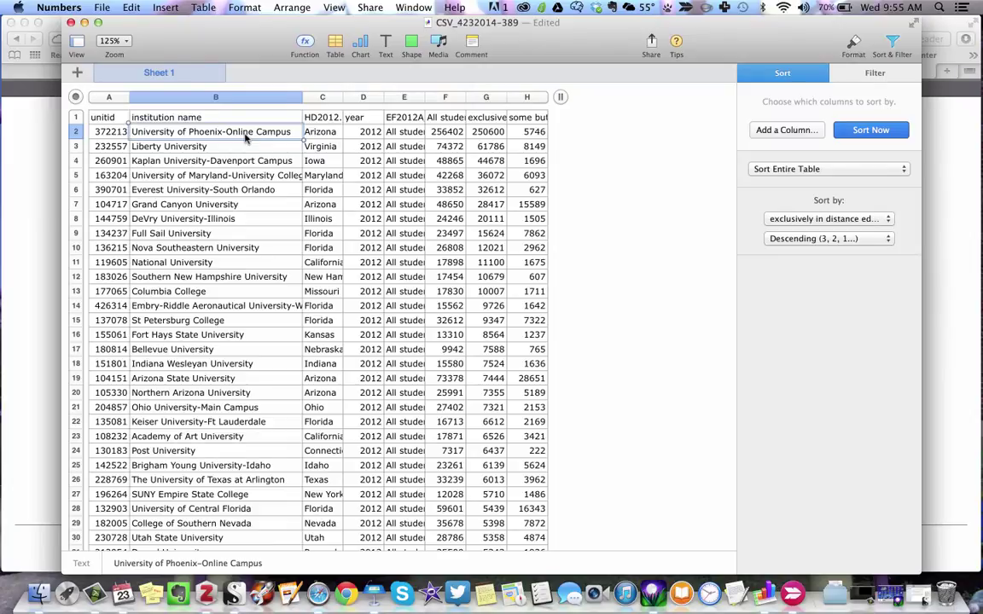
pyautogui.press('Right')
pyautogui.press('Right')
pyautogui.press('Right')
pyautogui.press('Right')
pyautogui.press('Right')
pyautogui.press('Right')
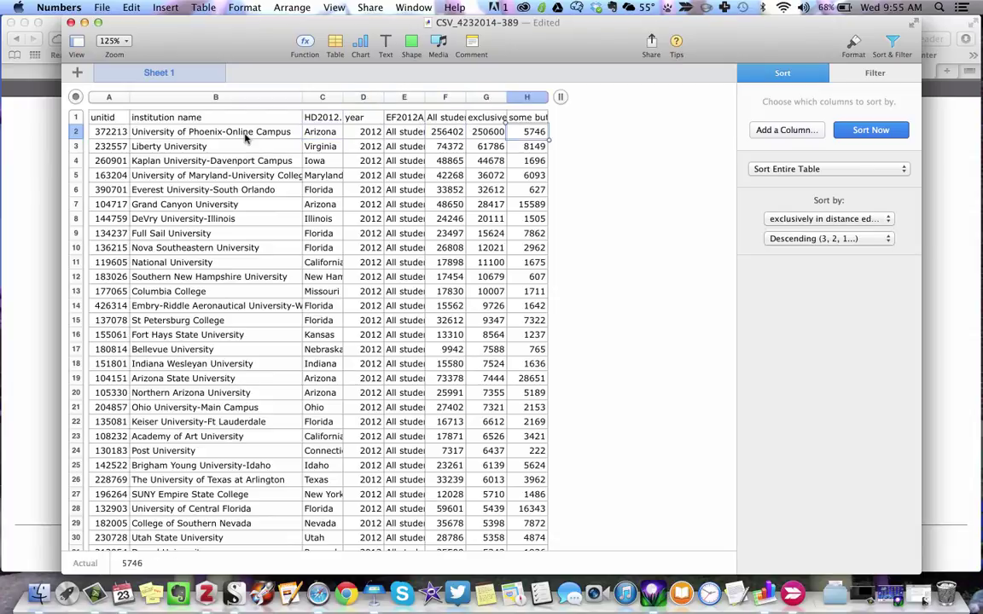
# Step: Examine the ranked institutions down the "exclusively in distance education courses" column, from the first data row to row 78
pyautogui.press('Left')
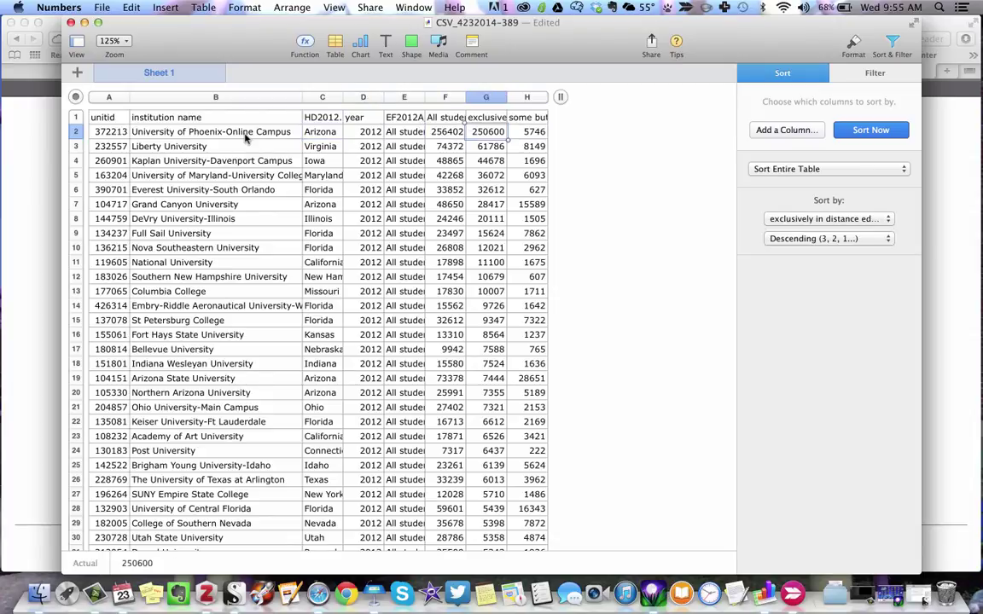
pyautogui.press('Down')
pyautogui.press('Down')
pyautogui.press('Down')
pyautogui.press('Down')
pyautogui.press('Down')
pyautogui.press('Down')
pyautogui.press('Down')
pyautogui.press('Down')
pyautogui.press('Down')
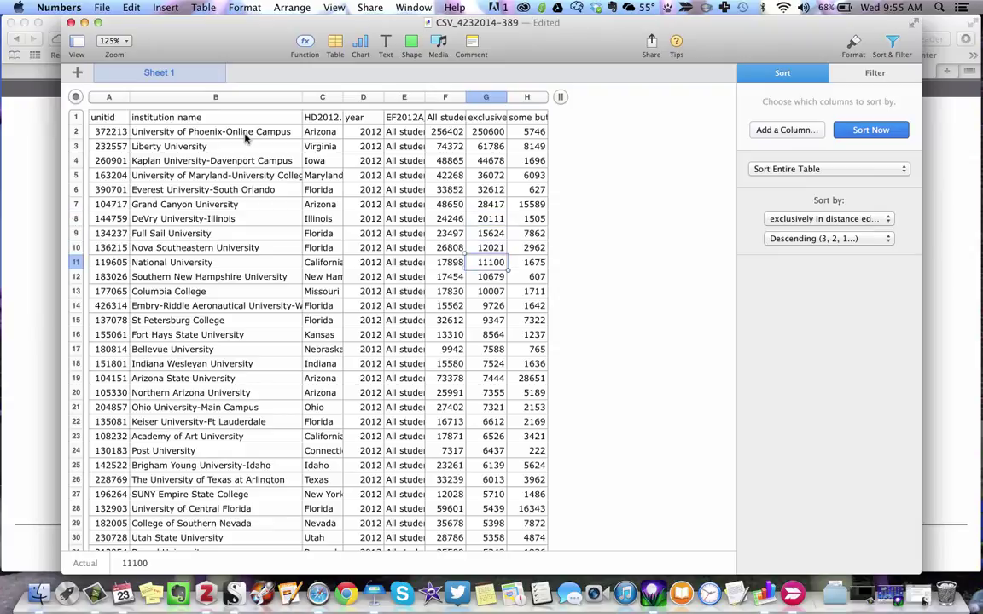
pyautogui.press('Down')
pyautogui.press('Down')
pyautogui.press('Down')
pyautogui.press('Down')
pyautogui.press('Down')
pyautogui.press('Down')
pyautogui.press('Down')
pyautogui.press('Down')
pyautogui.press('Down')
pyautogui.press('Down')
pyautogui.press('Down')
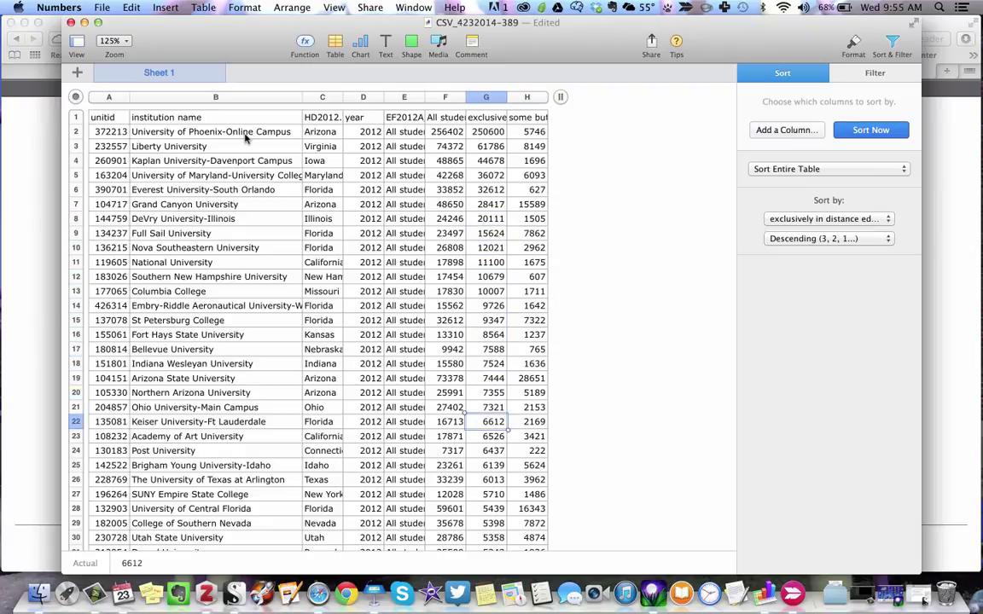
pyautogui.press('Down')
pyautogui.press('Down')
pyautogui.press('Down')
pyautogui.press('Down')
pyautogui.press('Down')
pyautogui.press('Down')
pyautogui.press('Down')
pyautogui.press('Down')
pyautogui.press('Down')
pyautogui.press('Down')
pyautogui.press('Down')
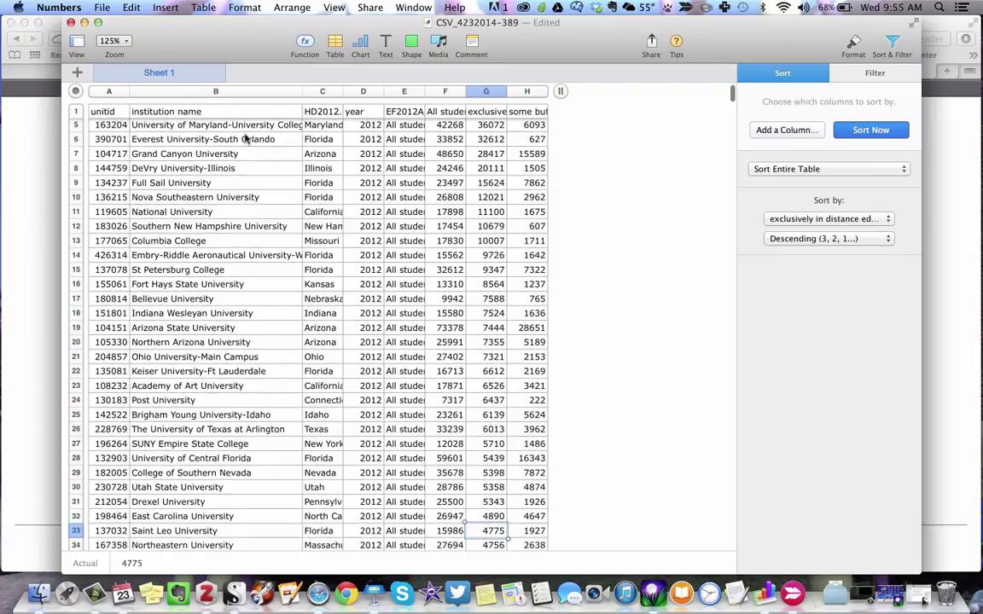
pyautogui.press('Down')
pyautogui.press('Down')
pyautogui.press('Down')
pyautogui.press('Down')
pyautogui.press('Down')
pyautogui.press('Down')
pyautogui.press('Down')
pyautogui.press('Down')
pyautogui.press('Down')
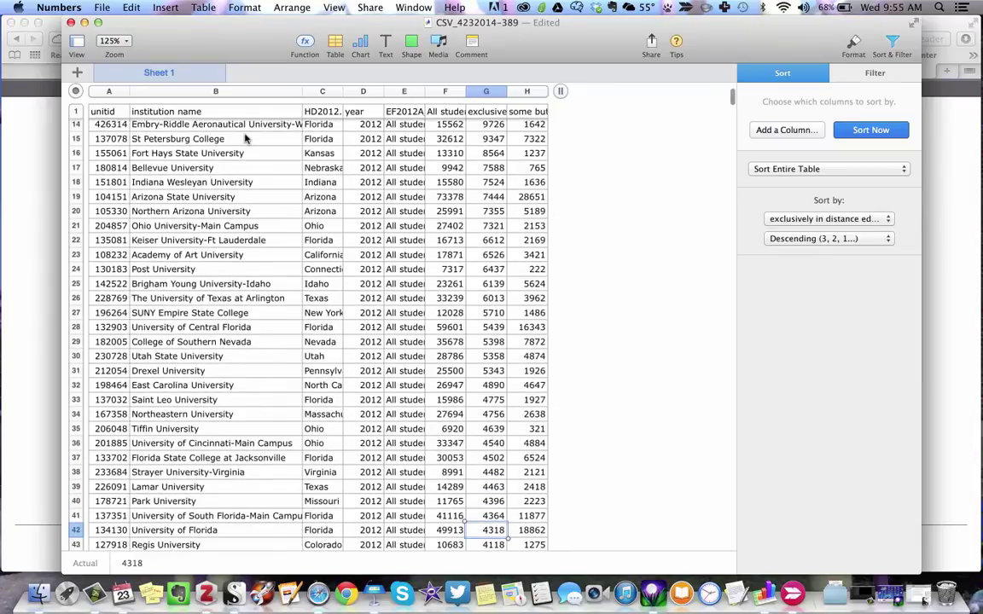
pyautogui.press('Down')
pyautogui.press('Down')
pyautogui.press('Down')
pyautogui.press('Down')
pyautogui.press('Down')
pyautogui.press('Down')
pyautogui.press('Down')
pyautogui.press('Down')
pyautogui.press('Down')
pyautogui.press('Down')
pyautogui.press('Down')
pyautogui.press('Down')
pyautogui.press('Down')
pyautogui.press('Down')
pyautogui.press('Down')
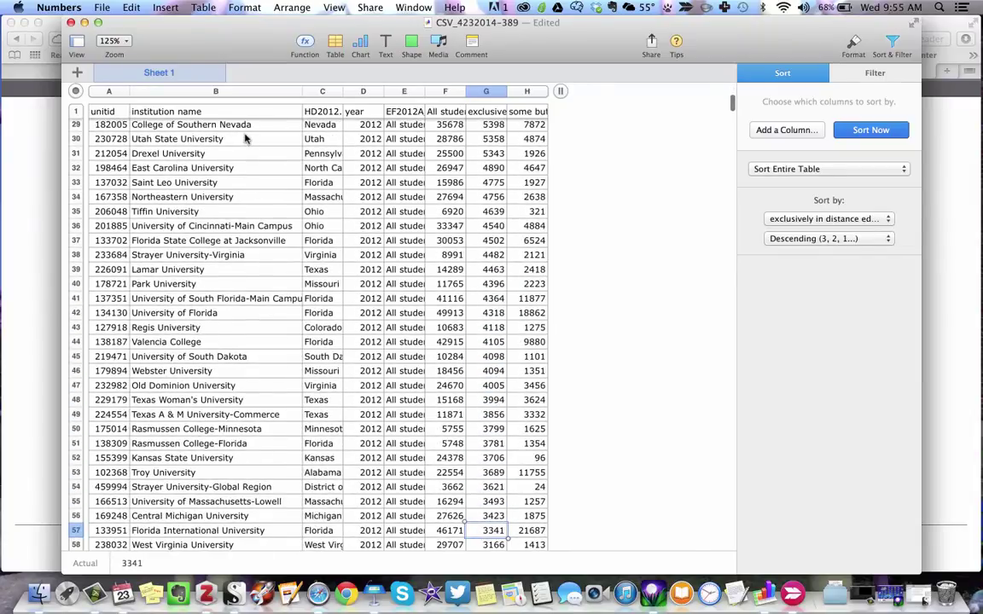
pyautogui.press('Down')
pyautogui.press('Down')
pyautogui.press('Down')
pyautogui.press('Down')
pyautogui.press('Down')
pyautogui.press('Down')
pyautogui.press('Down')
pyautogui.press('Down')
pyautogui.press('Down')
pyautogui.press('Down')
pyautogui.press('Down')
pyautogui.press('Down')
pyautogui.press('Down')
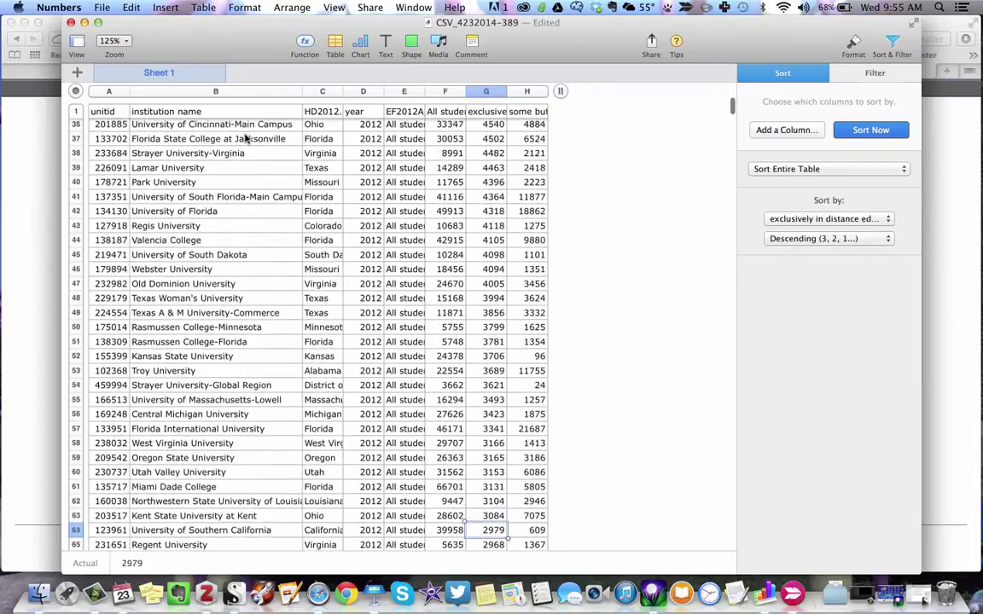
pyautogui.press('Down')
pyautogui.press('Down')
pyautogui.press('Down')
pyautogui.press('Down')
pyautogui.press('Down')
pyautogui.press('Down')
pyautogui.press('Down')
pyautogui.press('Down')
pyautogui.press('Down')
pyautogui.press('Down')
pyautogui.press('Down')
pyautogui.press('Down')
pyautogui.press('Down')
pyautogui.press('Down')
pyautogui.press('Down')
pyautogui.press('Down')
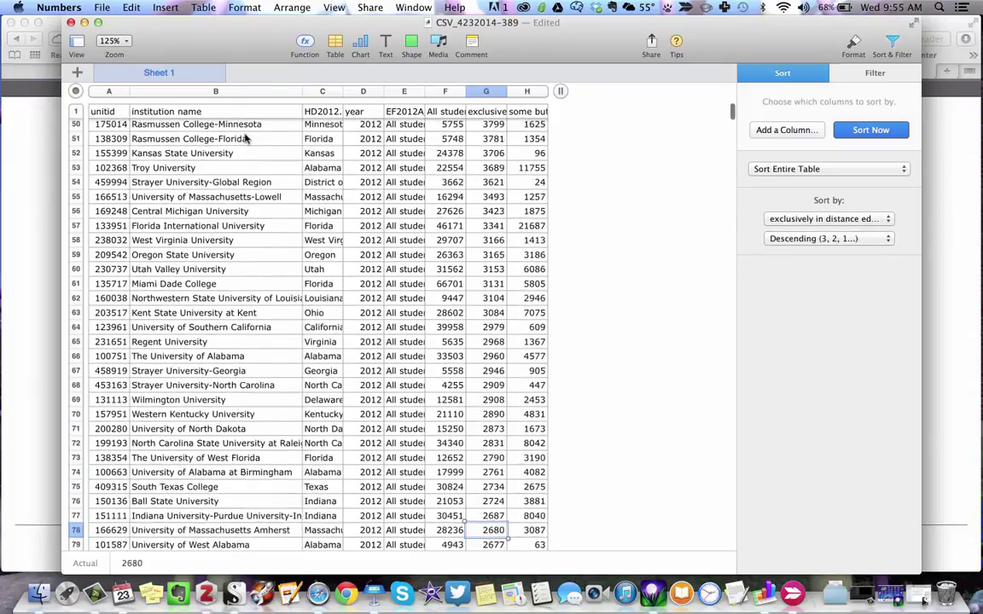
# Step: Return to the first institution's cell in the "exclusively in distance education courses" column
pyautogui.hotkey('alt', 'Up')
pyautogui.scroll(2, 245, 138)
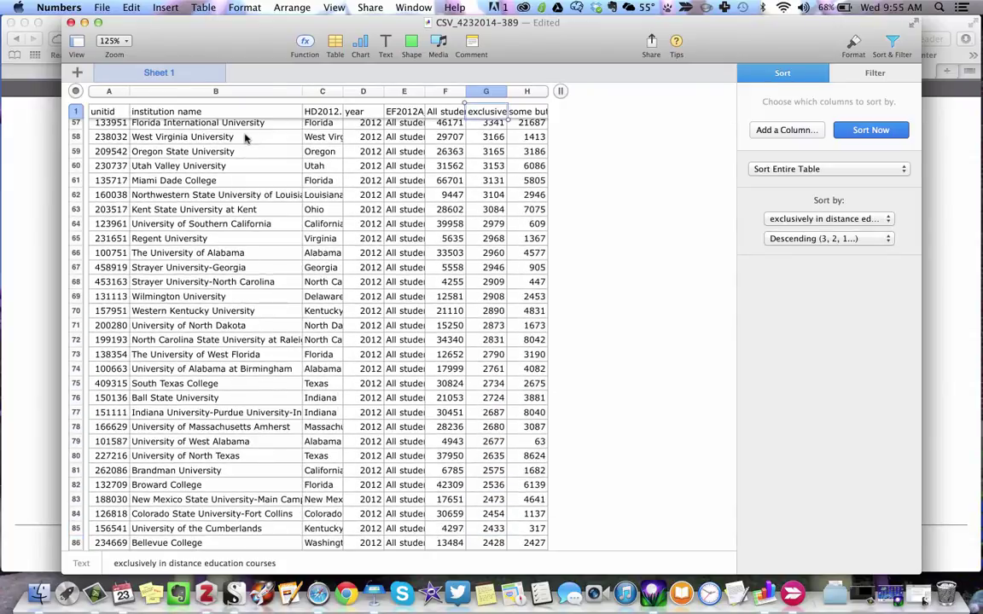
pyautogui.press('Down')
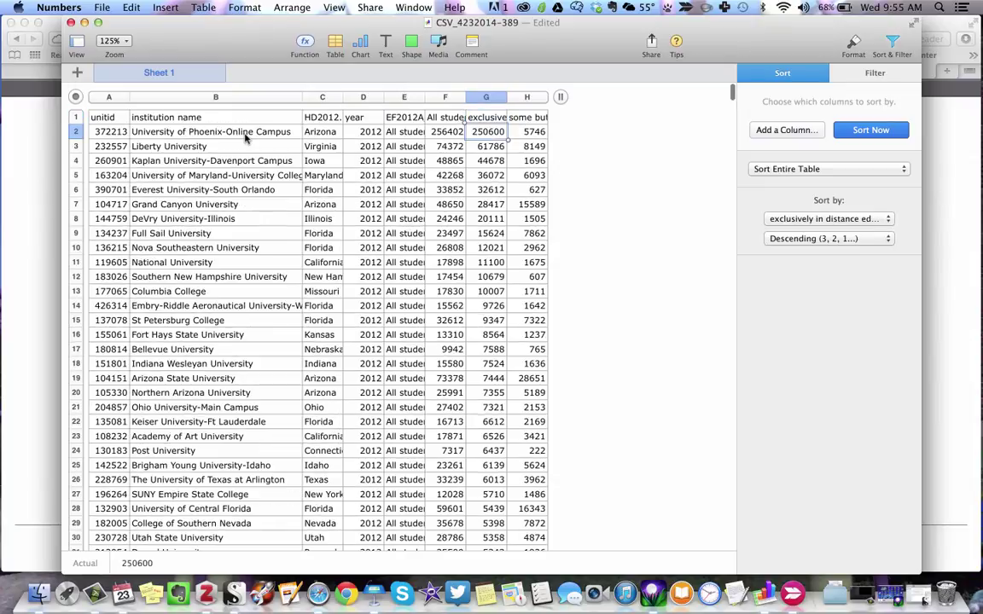